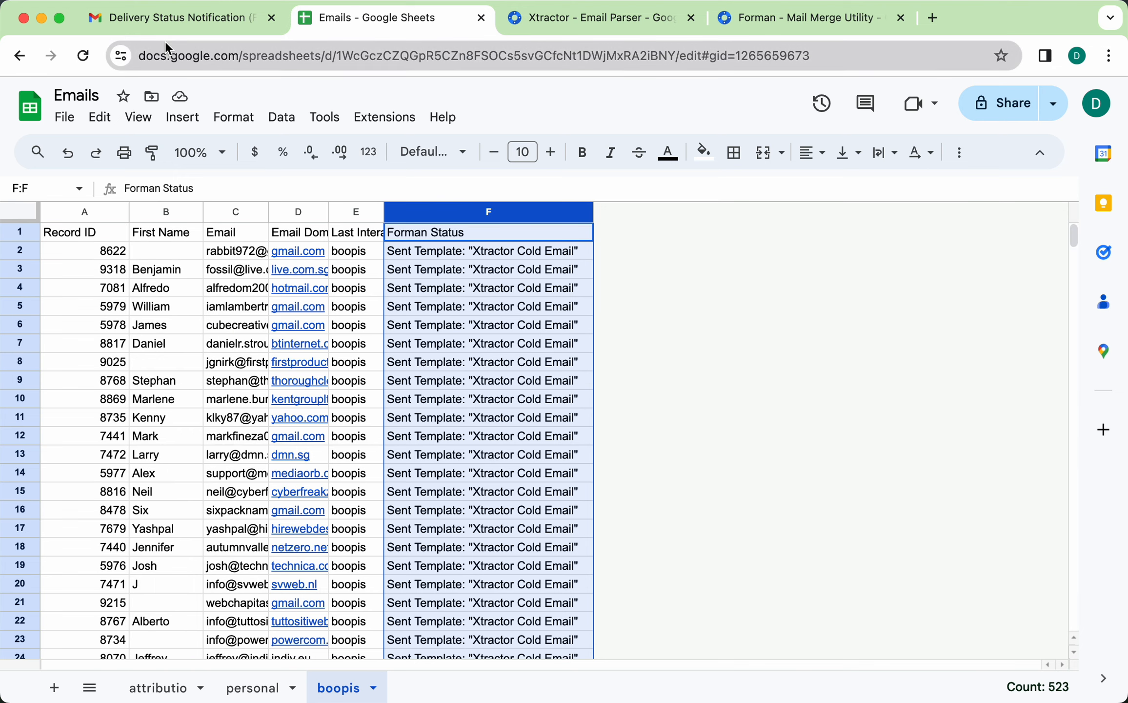
Switch to Gmail to look over the inbox's delivery failure messages, and view the Xtractor - Email Parser marketplace listing
{"action": "left_click", "coordinate": [184, 20]}
{"action": "left_click", "coordinate": [309, 154]}
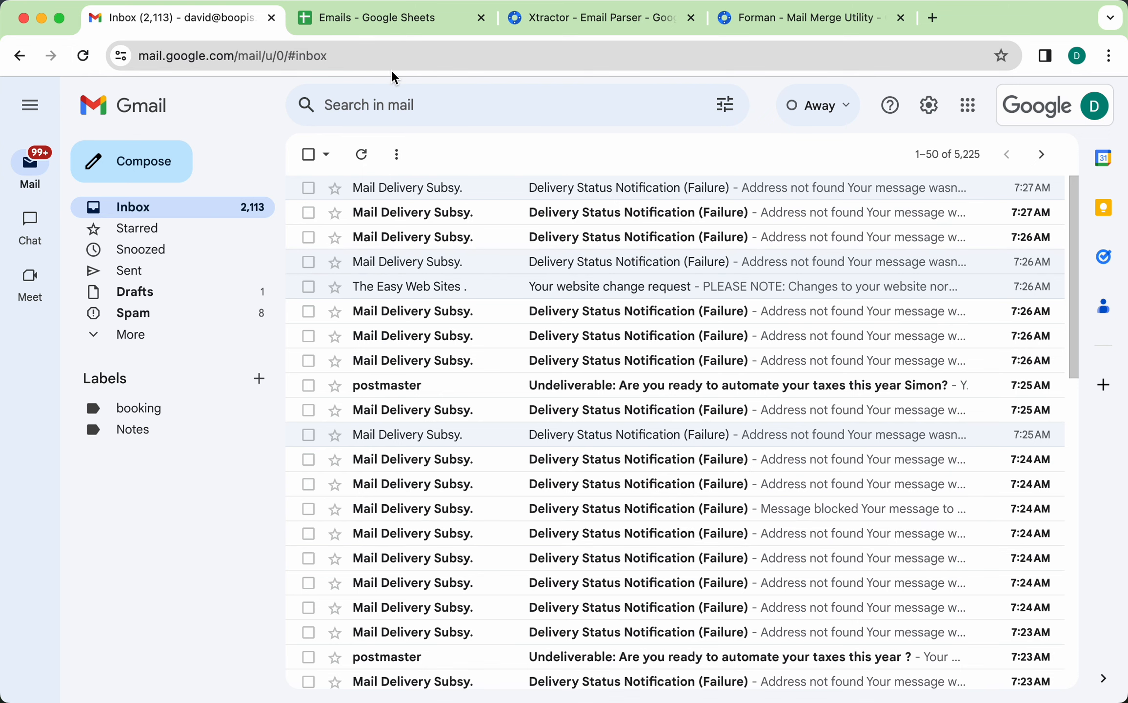
{"action": "left_click", "coordinate": [575, 19]}
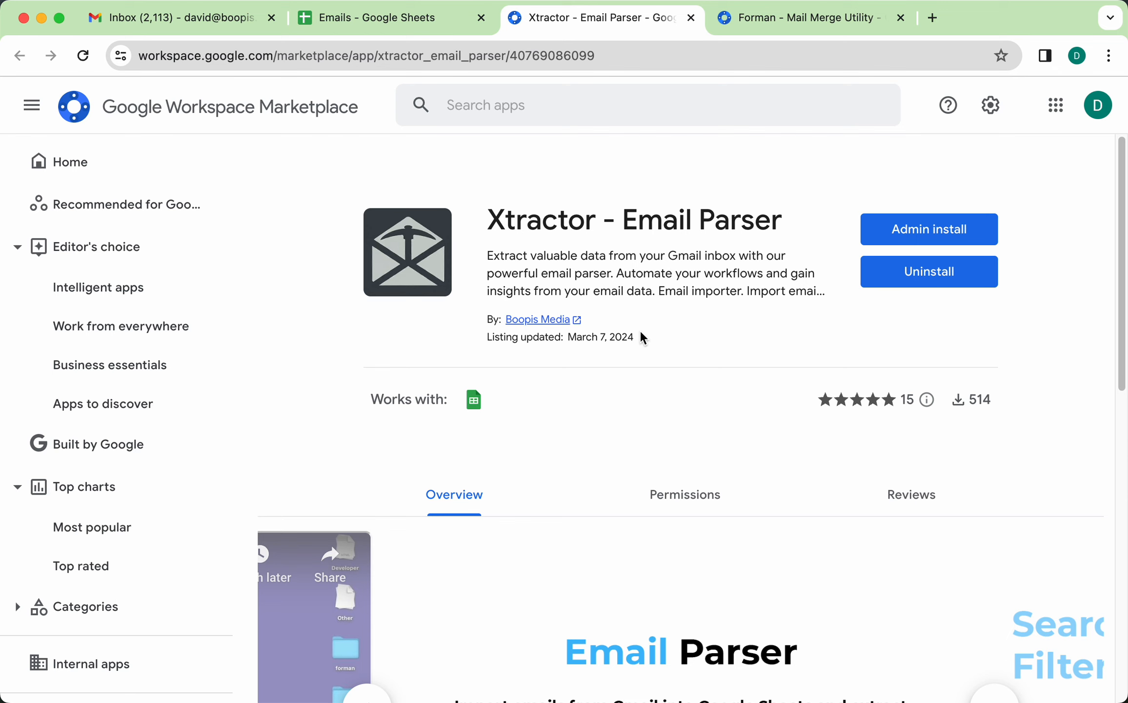
Add a new sheet to the Emails spreadsheet and launch the Xtractor - Email Parser add-on
{"action": "left_click", "coordinate": [385, 24]}
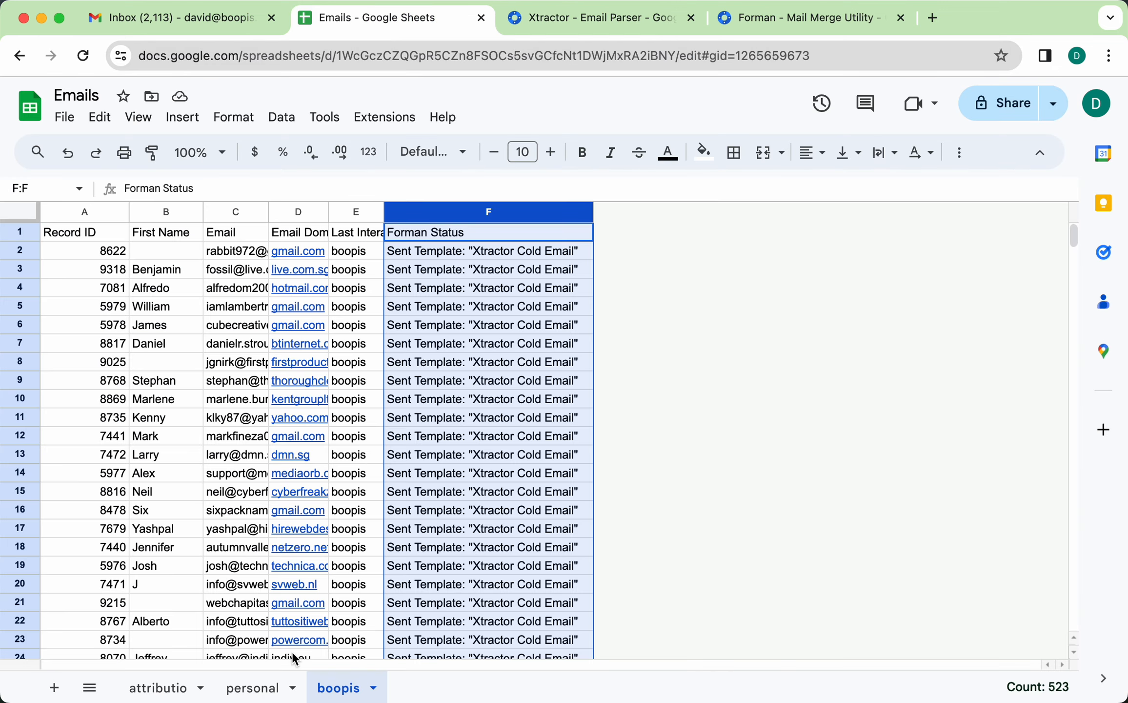
{"action": "left_click", "coordinate": [54, 687]}
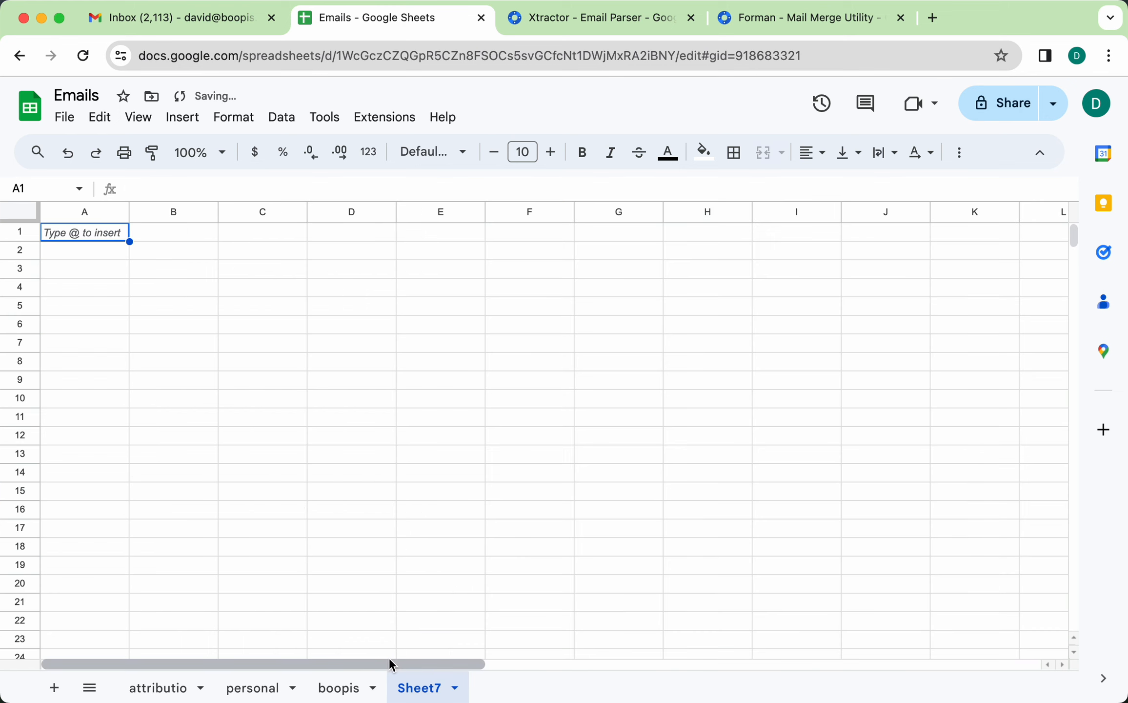
{"action": "left_click", "coordinate": [386, 117]}
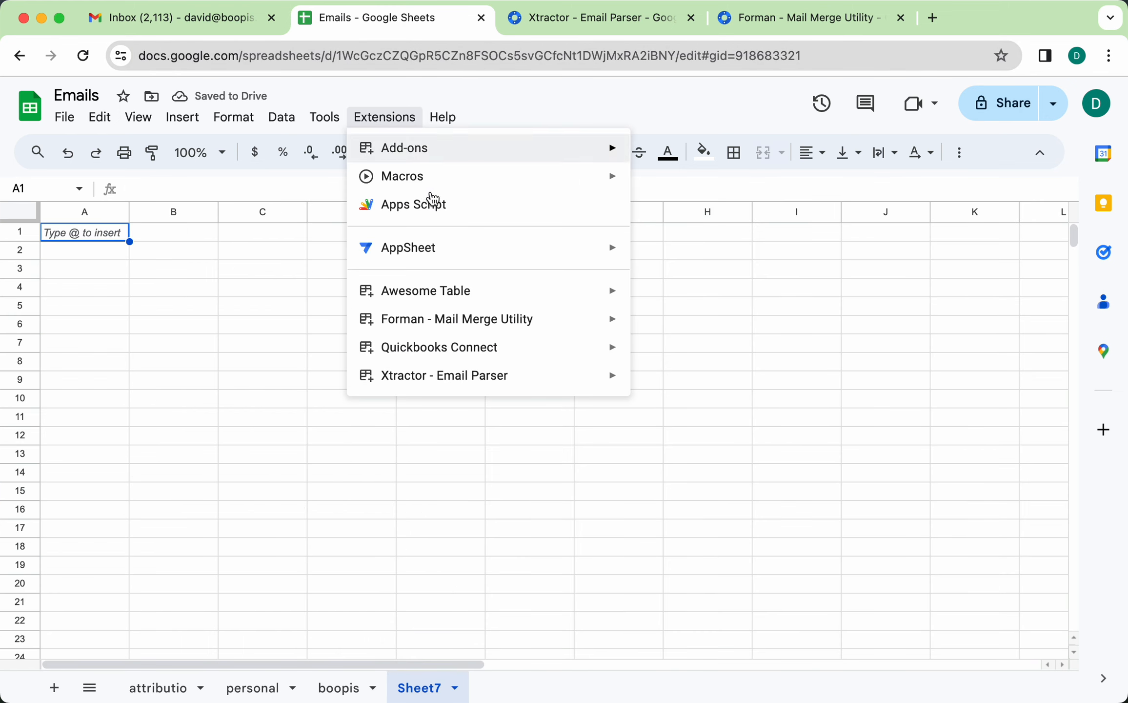
{"action": "mouse_move", "coordinate": [579, 376]}
{"action": "left_click", "coordinate": [661, 381]}
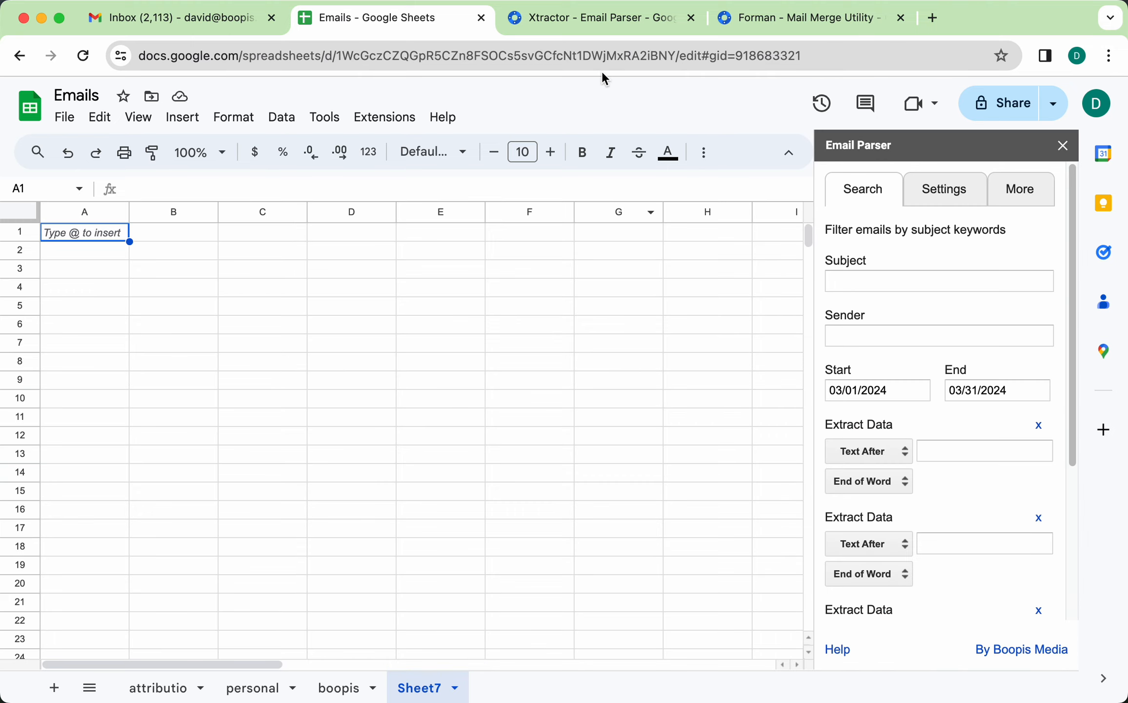
Copy the sender address from the newest Delivery Status Notification email in Gmail into the Email Parser's Sender filter
{"action": "left_click", "coordinate": [244, 8]}
{"action": "left_click", "coordinate": [529, 187]}
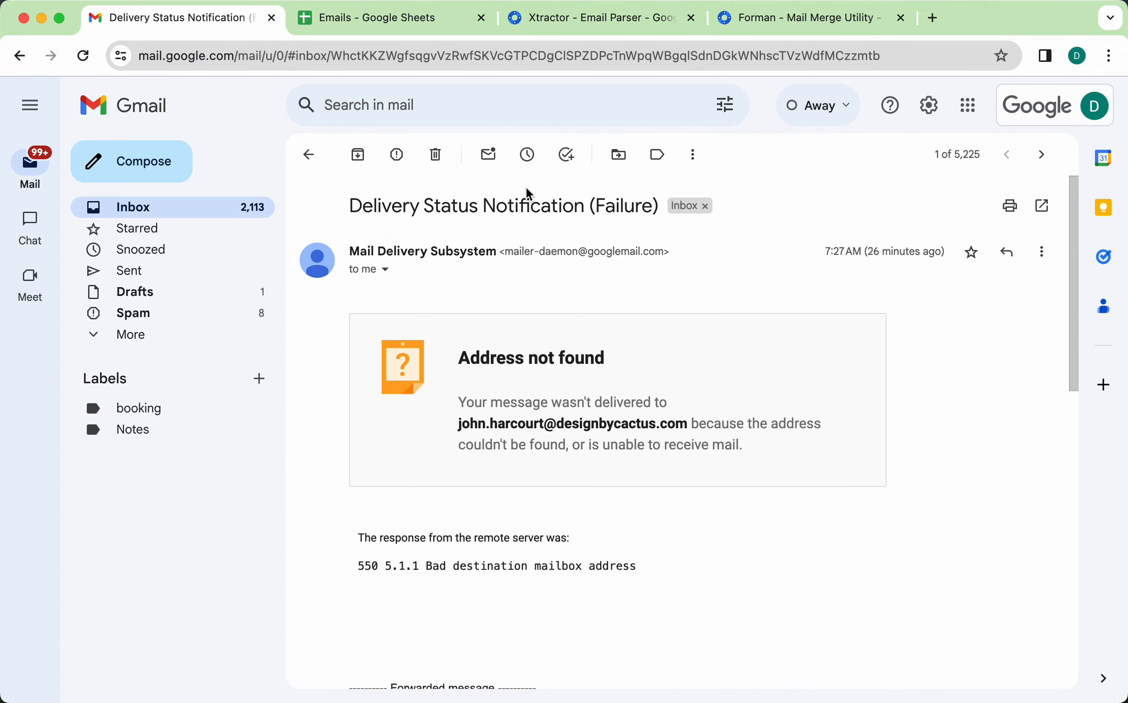
{"action": "left_click_drag", "start_coordinate": [664, 251], "coordinate": [506, 251]}
{"action": "key", "text": "super+c"}
{"action": "left_click", "coordinate": [376, 18]}
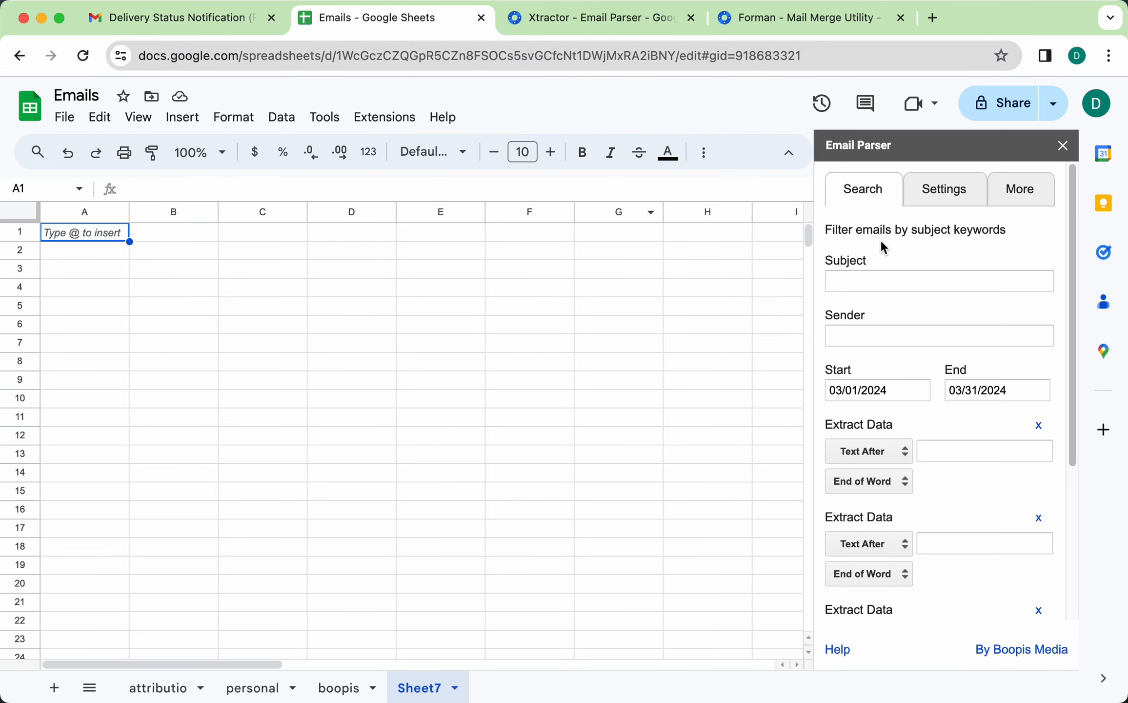
{"action": "left_click", "coordinate": [858, 341]}
{"action": "key", "text": "super+v"}
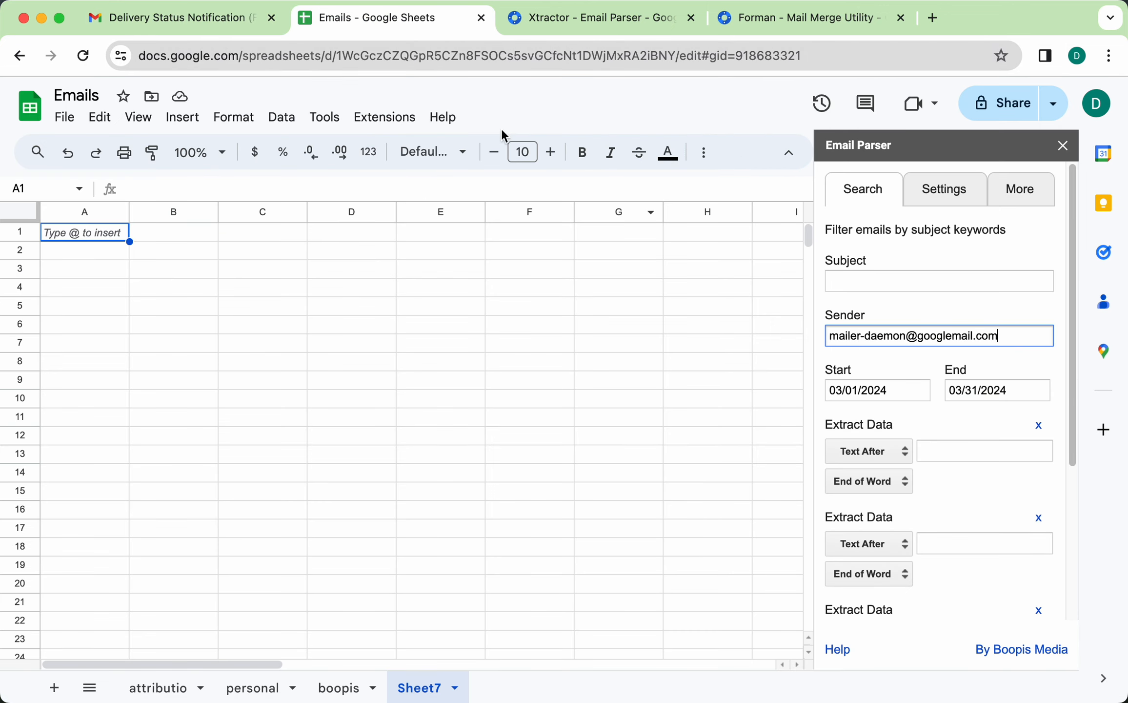
Copy "Delivery Status Notification" from the bounce email's subject into the Email Parser's Subject filter
{"action": "left_click", "coordinate": [193, 19]}
{"action": "left_click_drag", "start_coordinate": [587, 209], "coordinate": [326, 217]}
{"action": "key", "text": "super+c"}
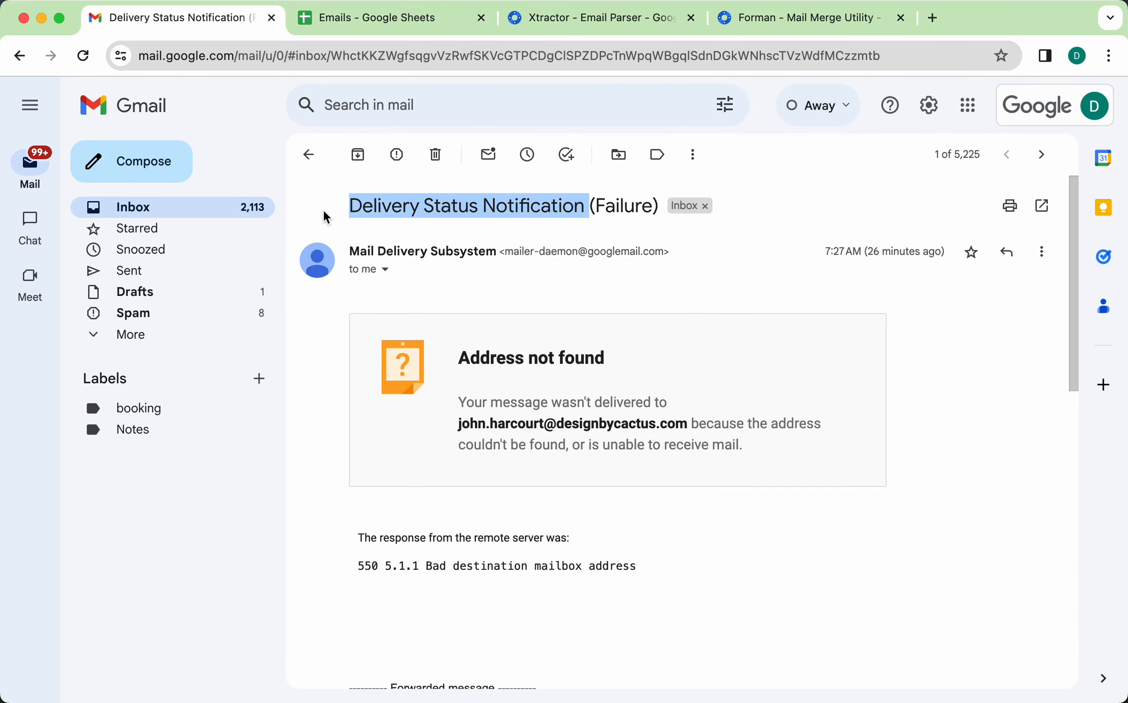
{"action": "left_click", "coordinate": [397, 19]}
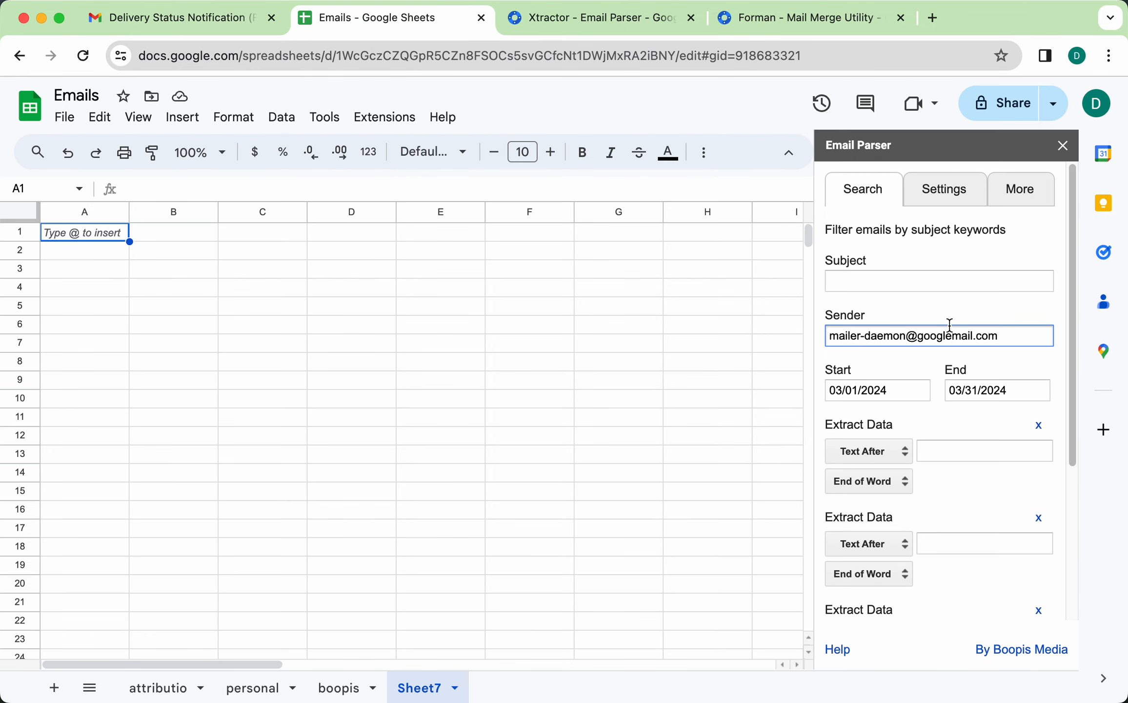
{"action": "left_click", "coordinate": [910, 272]}
{"action": "key", "text": "super+v"}
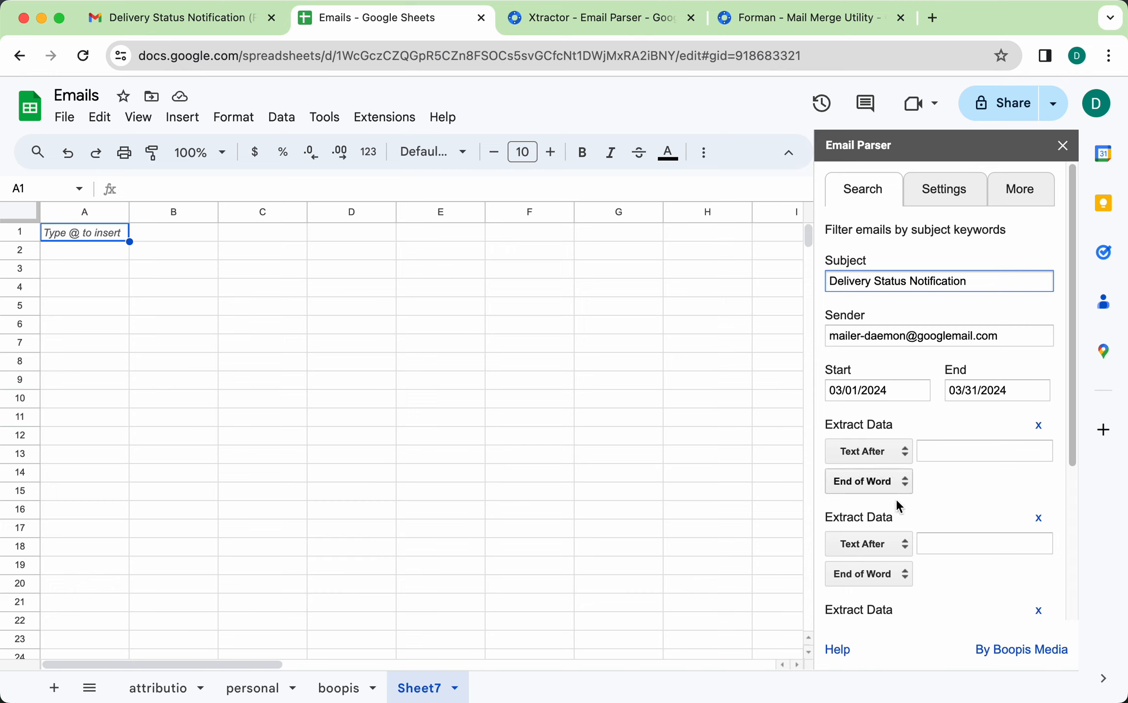
Keep a single Extract Data field, set to the text after "Your message wasn't delivered to" from the bounce email, and submit the query
{"action": "left_click", "coordinate": [1038, 519]}
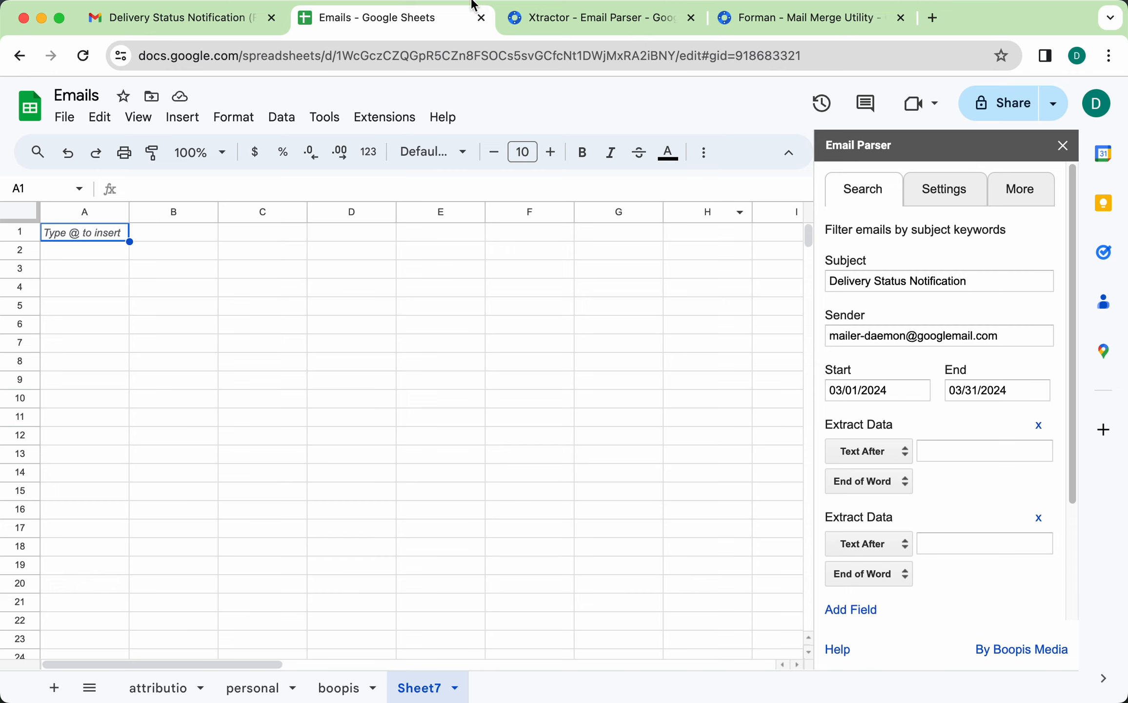
{"action": "left_click", "coordinate": [1040, 518]}
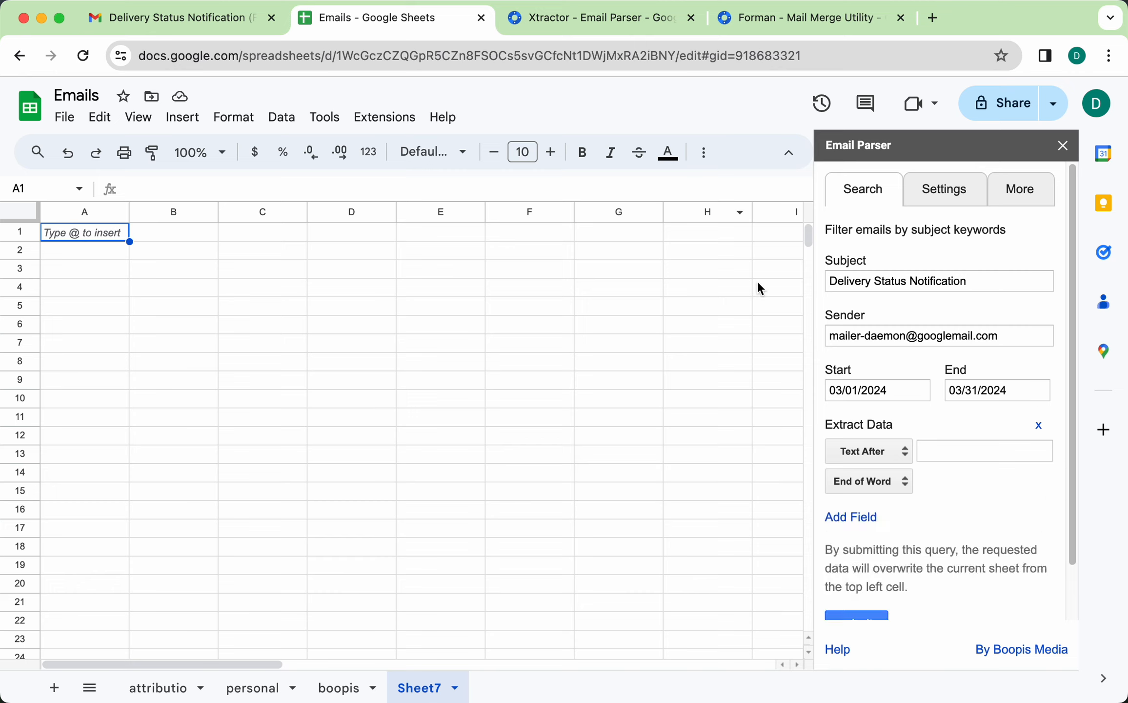
{"action": "left_click", "coordinate": [228, 18]}
{"action": "left_click_drag", "start_coordinate": [669, 402], "coordinate": [462, 404]}
{"action": "key", "text": "super+c"}
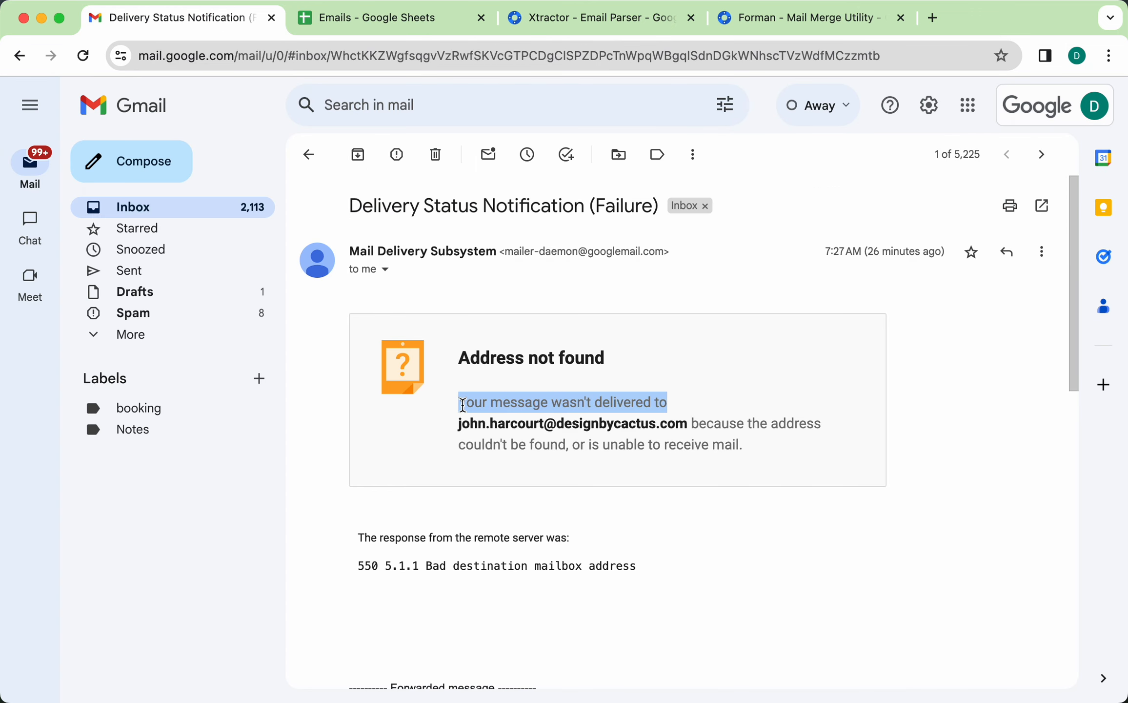
{"action": "left_click", "coordinate": [380, 17]}
{"action": "left_click", "coordinate": [931, 453]}
{"action": "key", "text": "super+v"}
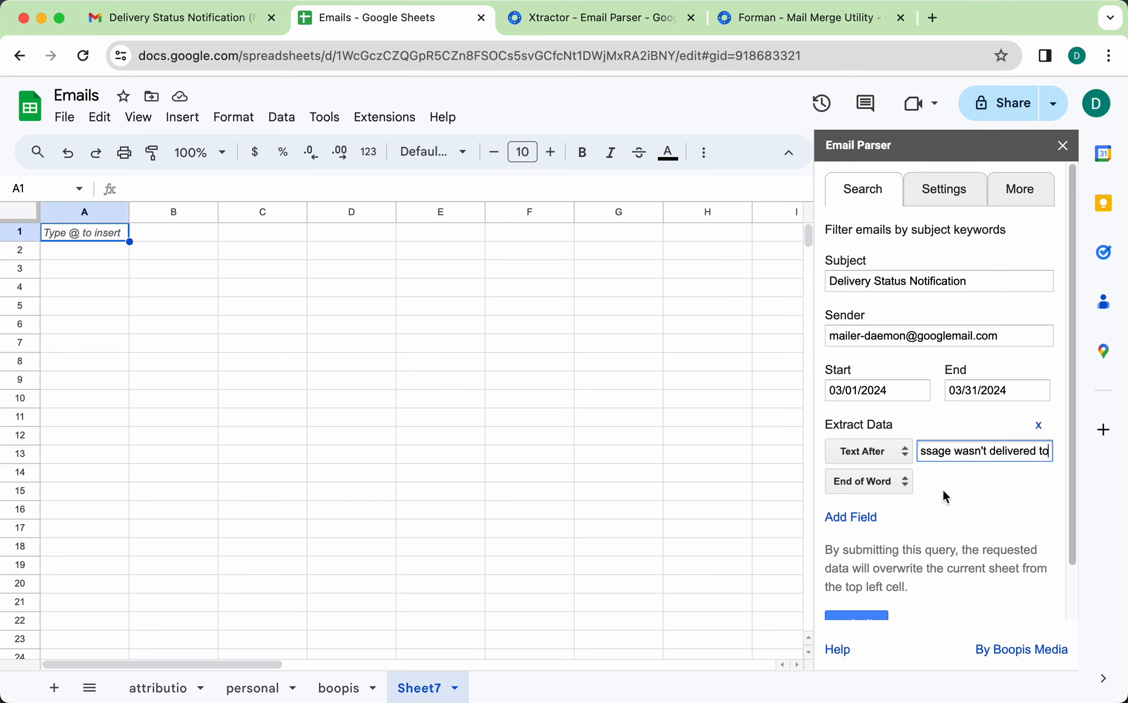
{"action": "scroll", "coordinate": [944, 489], "scroll_direction": "down", "scroll_amount": 2}
{"action": "left_click", "coordinate": [878, 563]}
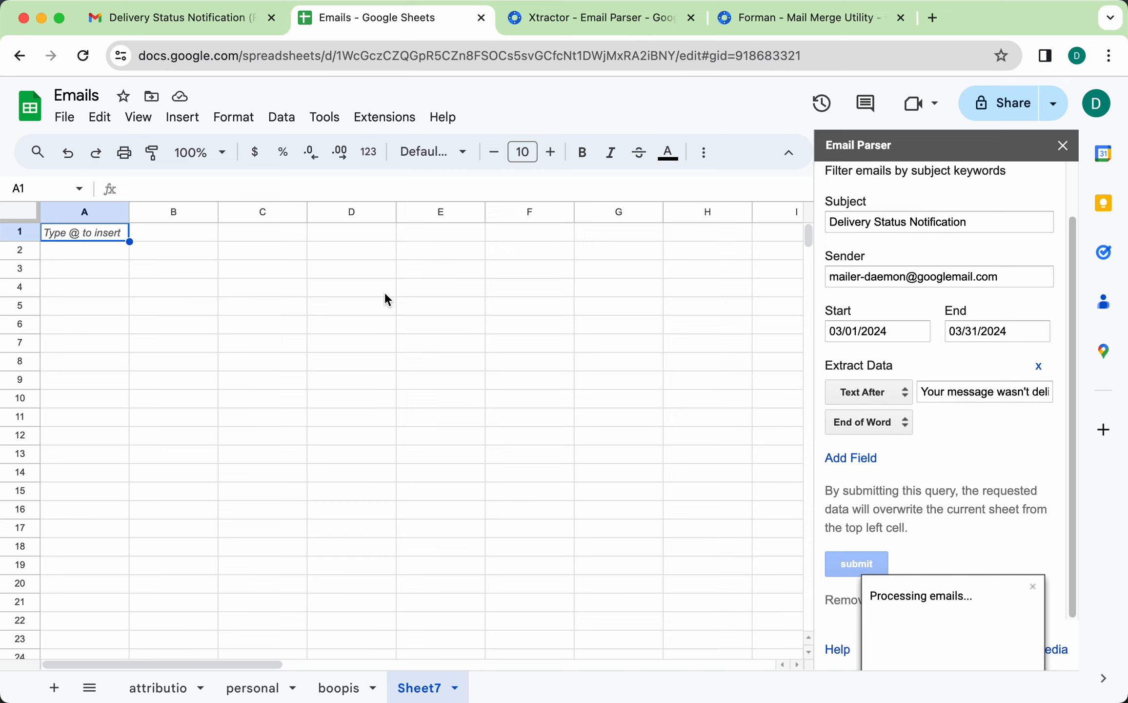
In the boopis sheet, insert a column after Forman Status and give it the header "Status"
{"action": "left_click", "coordinate": [344, 686]}
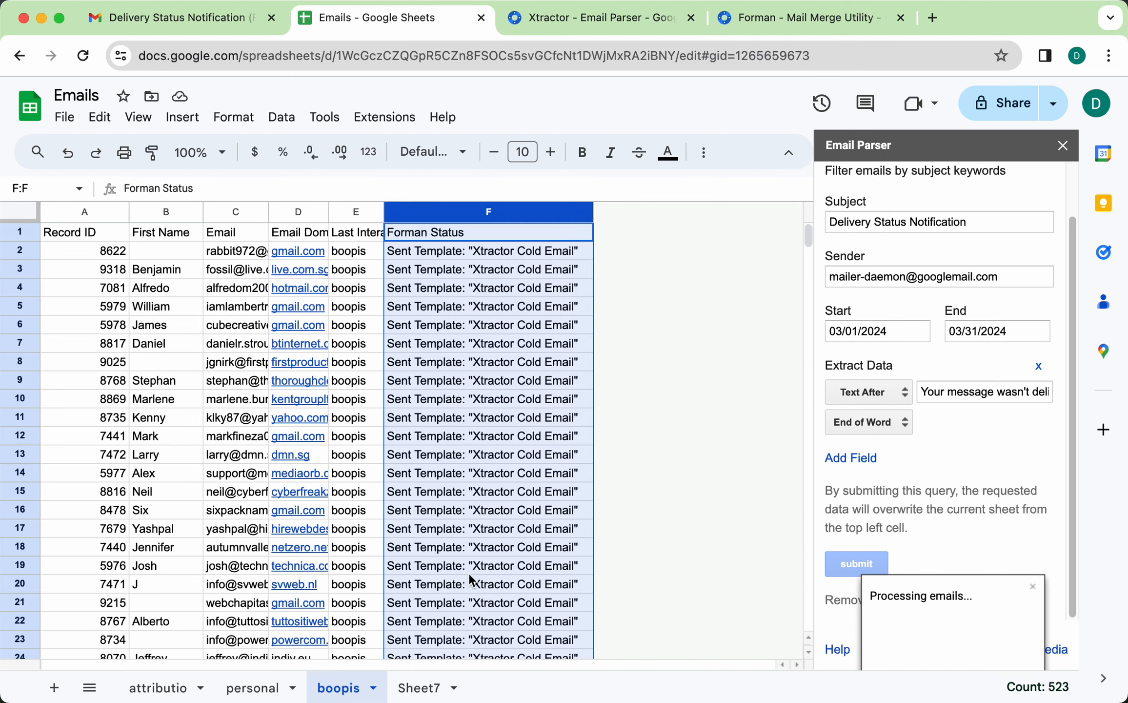
{"action": "right_click", "coordinate": [492, 213]}
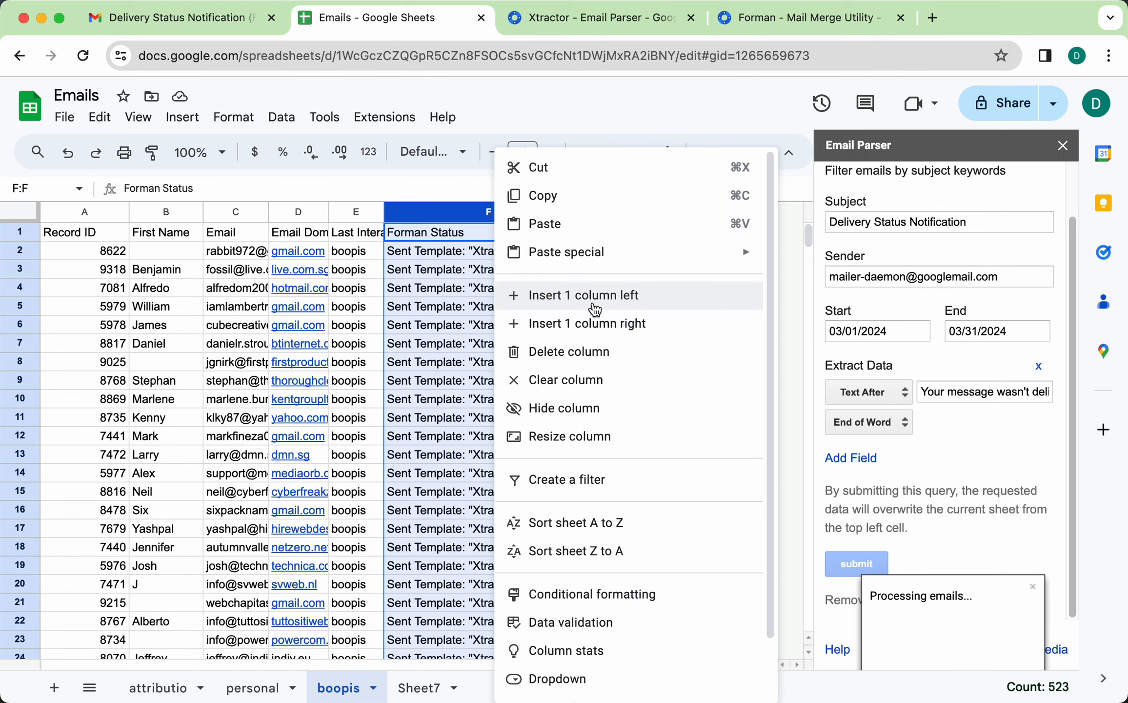
{"action": "left_click", "coordinate": [591, 323]}
{"action": "left_click", "coordinate": [621, 234]}
{"action": "type", "text": "Status"}
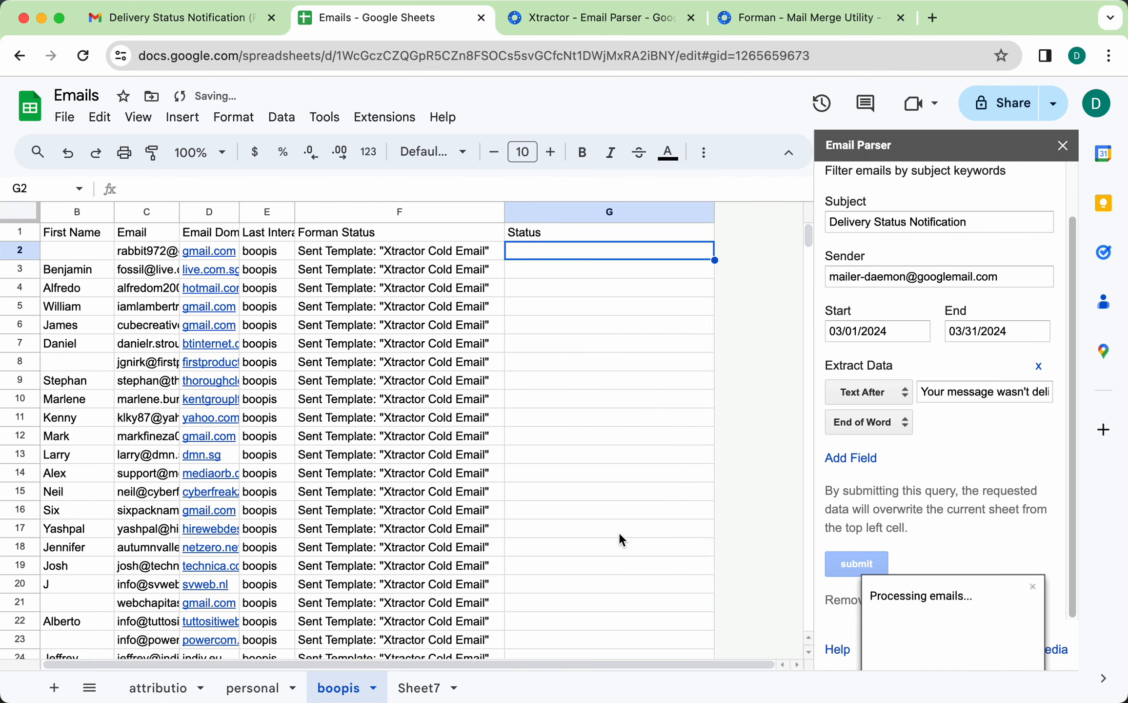
Look through the extracted bounce emails in Sheet7 from the first row to the end of the list
{"action": "left_click", "coordinate": [419, 689]}
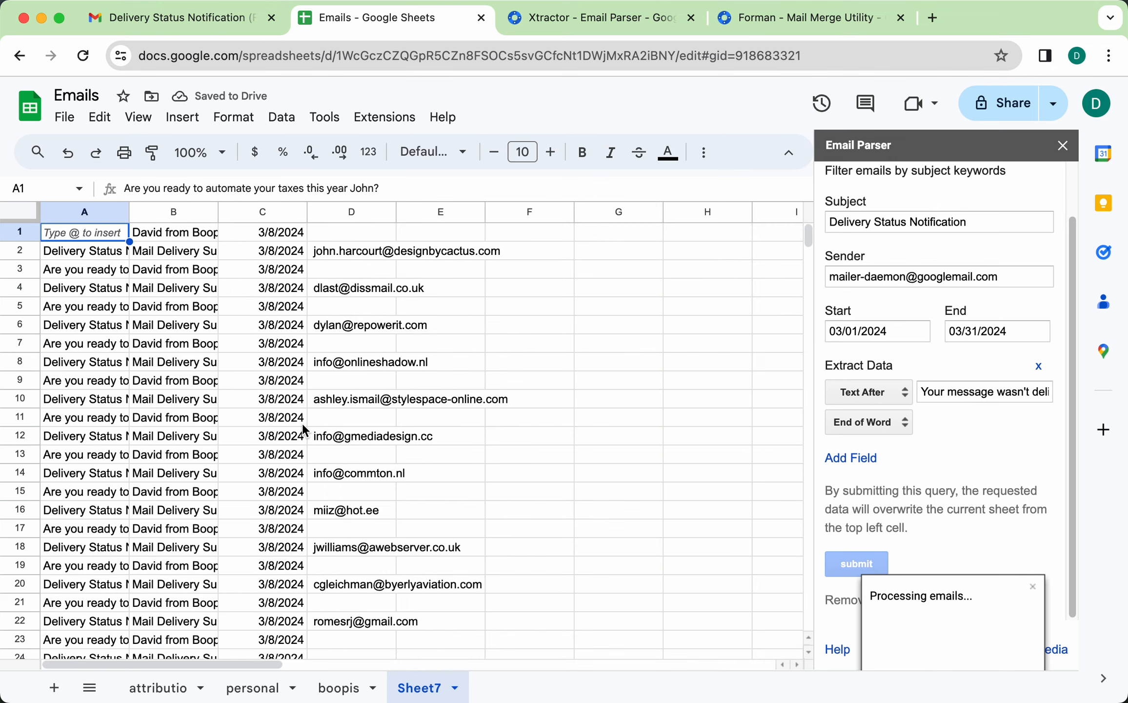
{"action": "scroll", "coordinate": [167, 405], "scroll_direction": "down", "scroll_amount": 20}
{"action": "scroll", "coordinate": [168, 405], "scroll_direction": "down", "scroll_amount": 5}
{"action": "scroll", "coordinate": [168, 405], "scroll_direction": "up", "scroll_amount": 14}
{"action": "scroll", "coordinate": [168, 405], "scroll_direction": "down", "scroll_amount": 10}
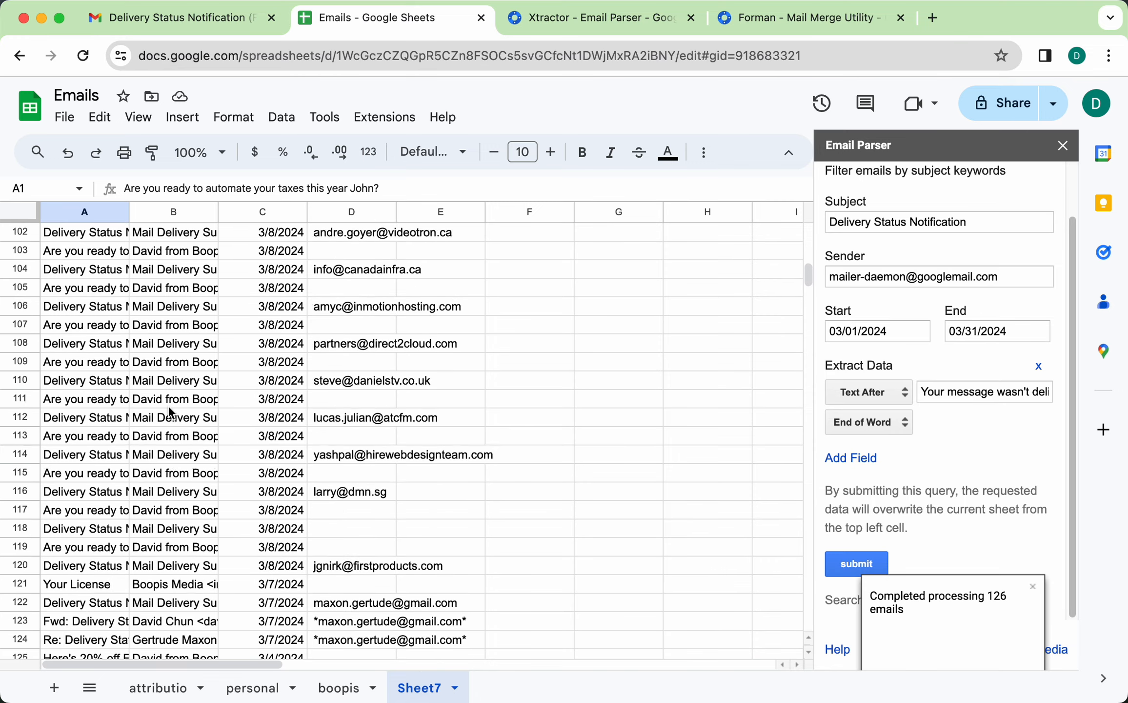
{"action": "scroll", "coordinate": [167, 405], "scroll_direction": "up", "scroll_amount": 20}
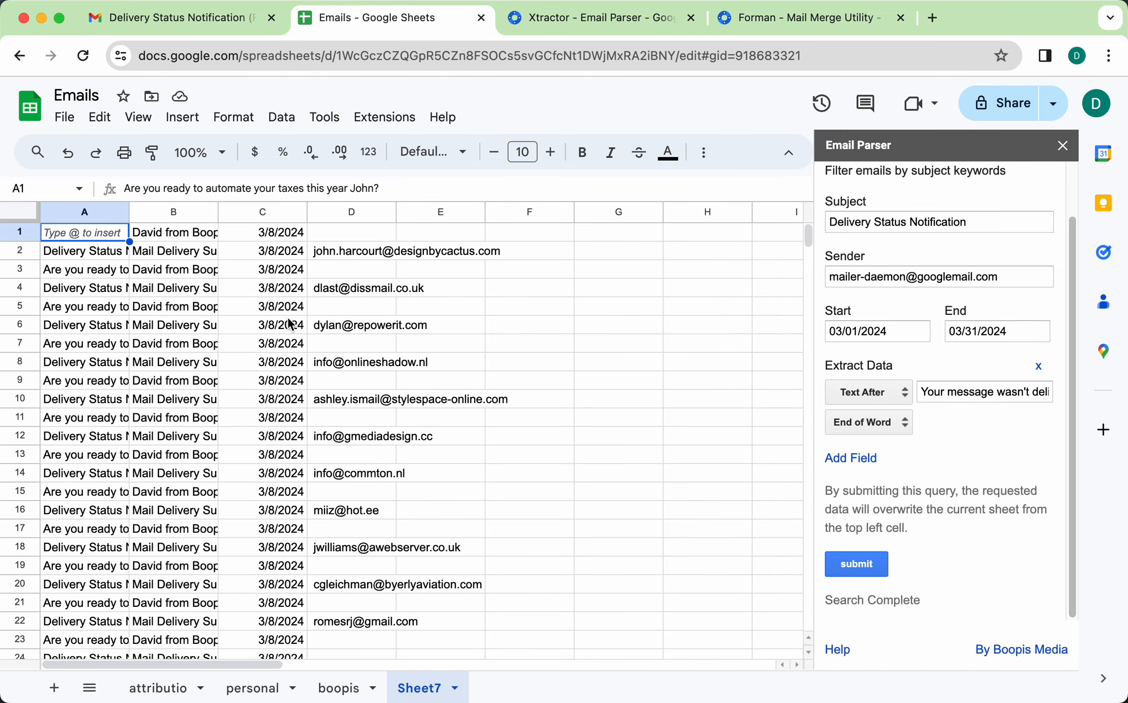
Enter the formula =trim(D1) in cell E1 of Sheet7 to clean up the extracted address
{"action": "left_click", "coordinate": [457, 236]}
{"action": "type", "text": "="}
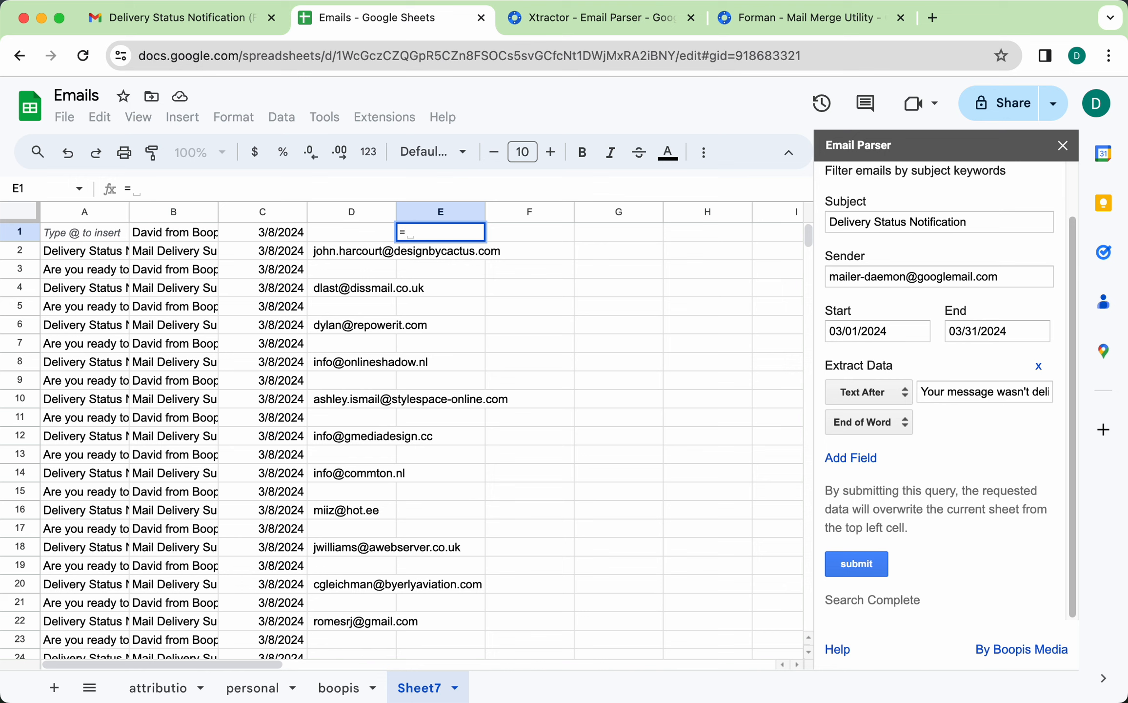
{"action": "type", "text": "trim*"}
{"action": "key", "text": "BackSpace"}
{"action": "type", "text": "("}
{"action": "left_click", "coordinate": [380, 231]}
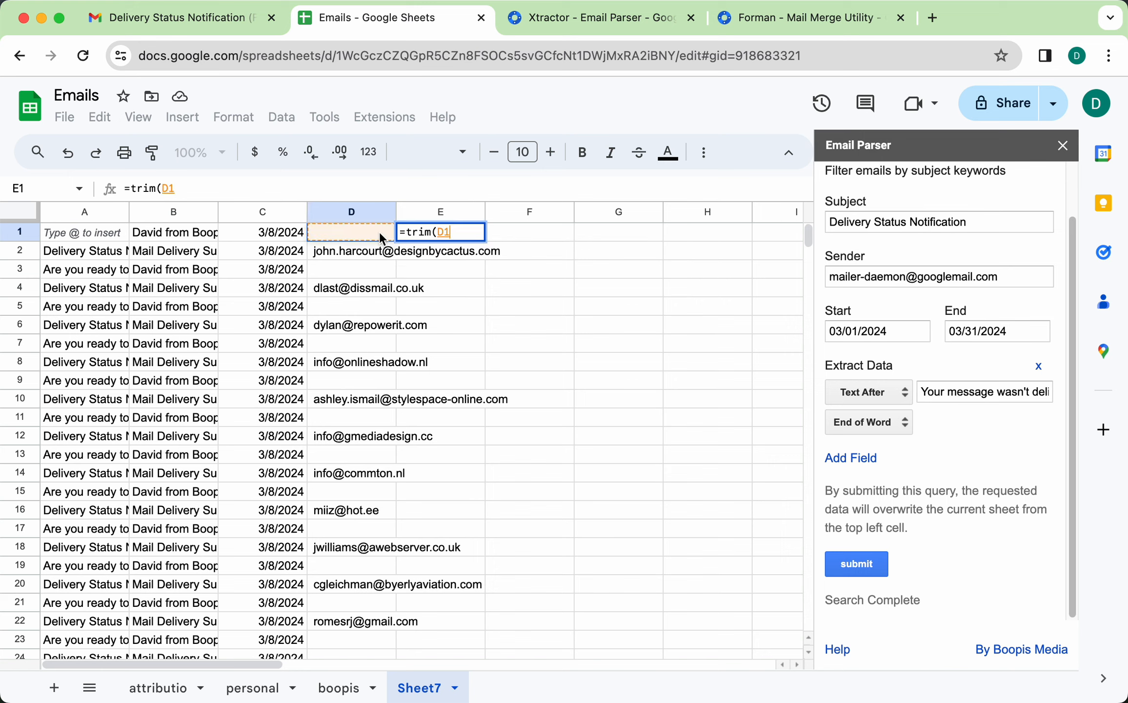
{"action": "type", "text": ")"}
{"action": "key", "text": "Return"}
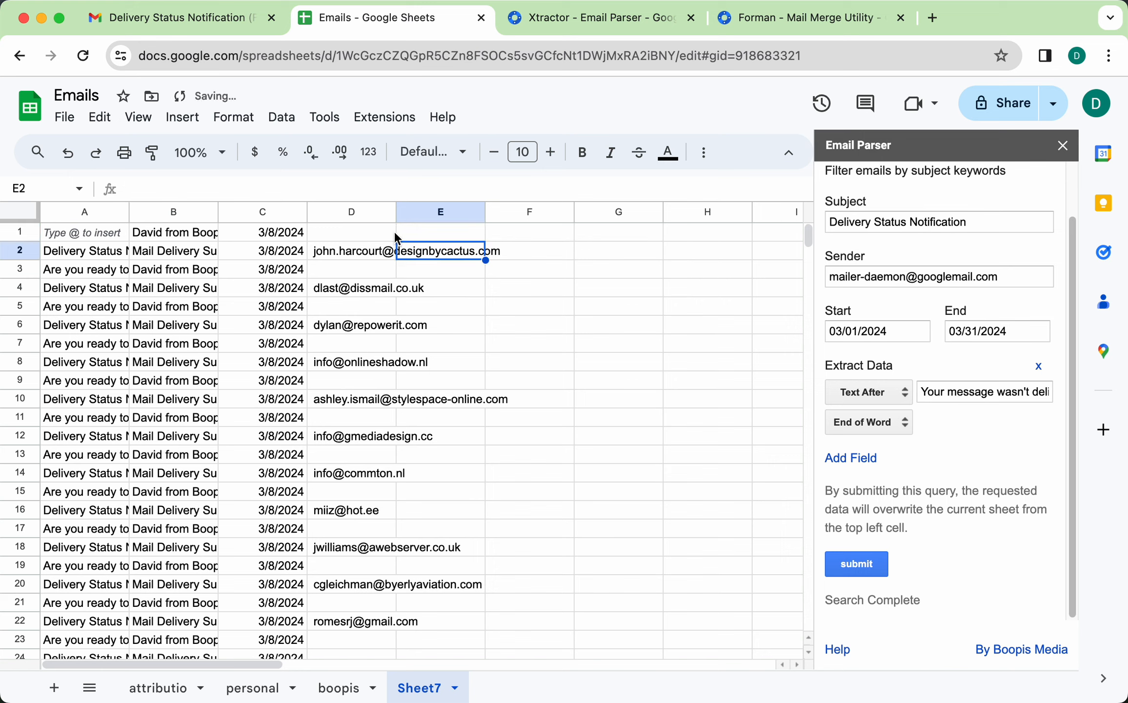
Copy the trim formula from E1 to the whole range E1:E126 and check it in E2
{"action": "left_click", "coordinate": [445, 235]}
{"action": "key", "text": "ctrl+c"}
{"action": "scroll", "coordinate": [451, 380], "scroll_direction": "down", "scroll_amount": 20}
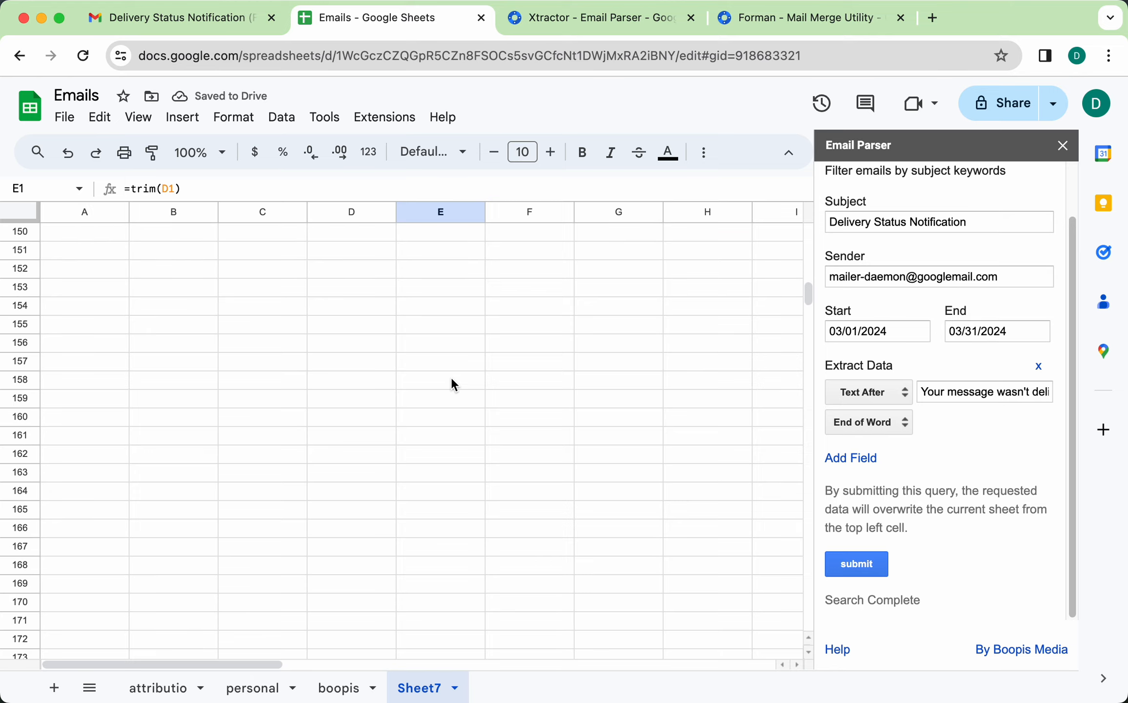
{"action": "scroll", "coordinate": [451, 380], "scroll_direction": "up", "scroll_amount": 10}
{"action": "left_click", "coordinate": [446, 324], "text": "shift"}
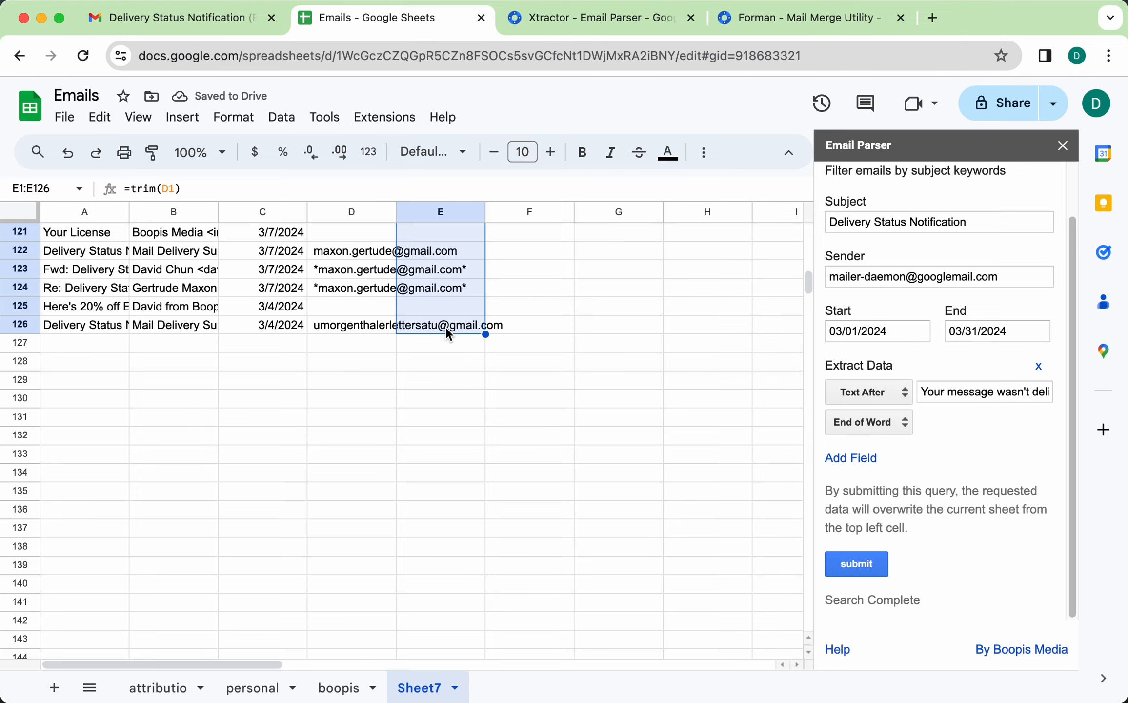
{"action": "key", "text": "ctrl+v"}
{"action": "scroll", "coordinate": [445, 326], "scroll_direction": "up", "scroll_amount": 20}
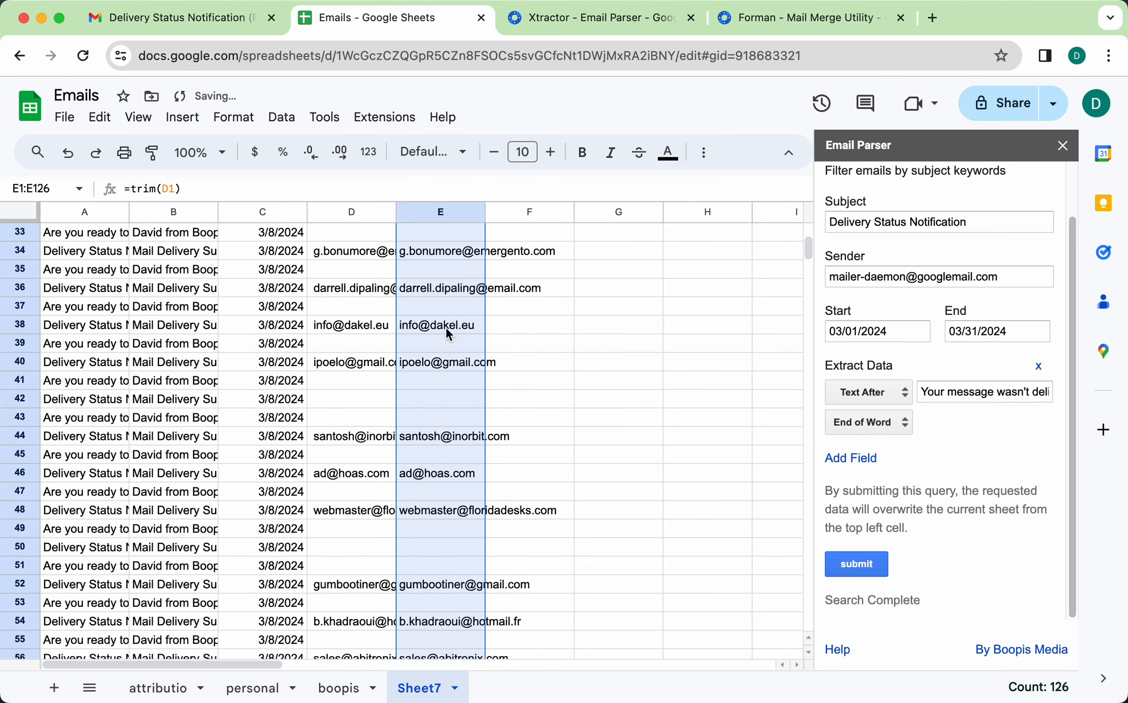
{"action": "left_click", "coordinate": [454, 259]}
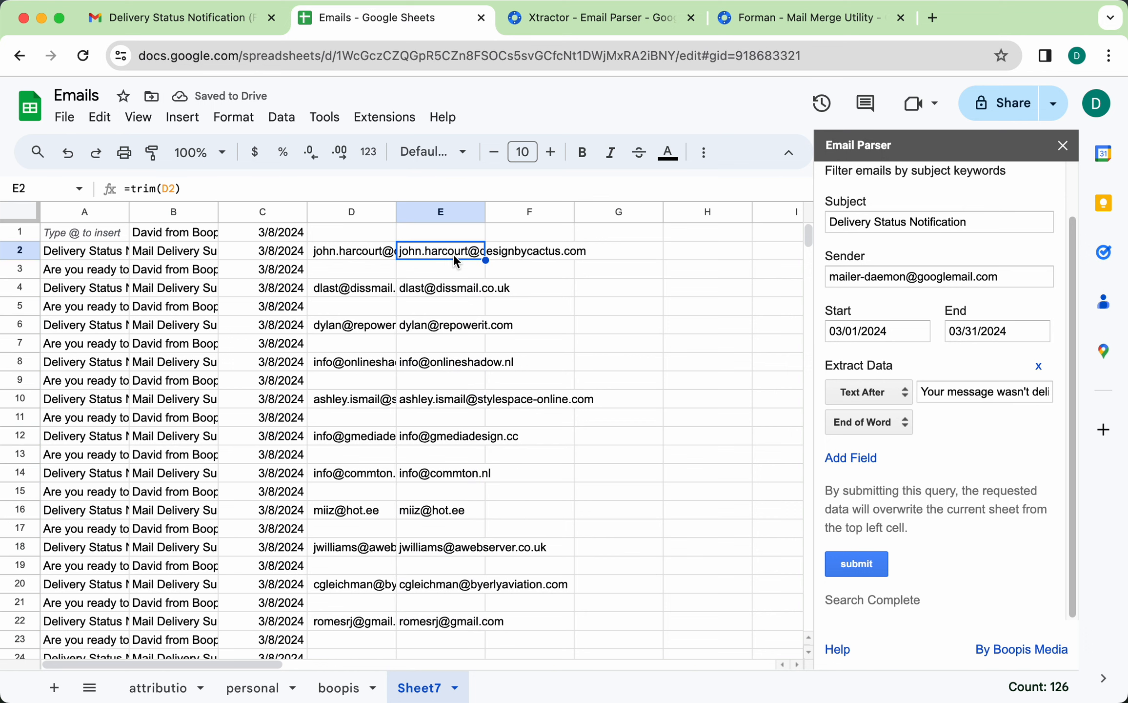
Enter "Bounced" in cell F1, next to the trimmed addresses
{"action": "left_click", "coordinate": [526, 236]}
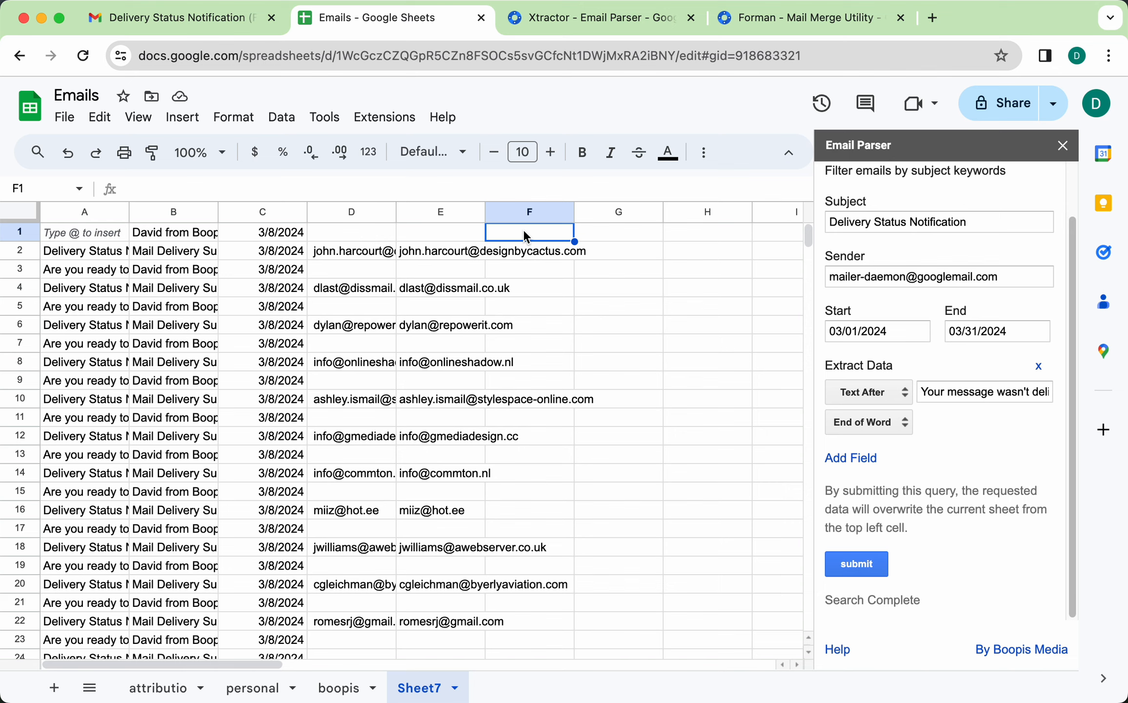
{"action": "type", "text": "Bounced"}
{"action": "key", "text": "Return"}
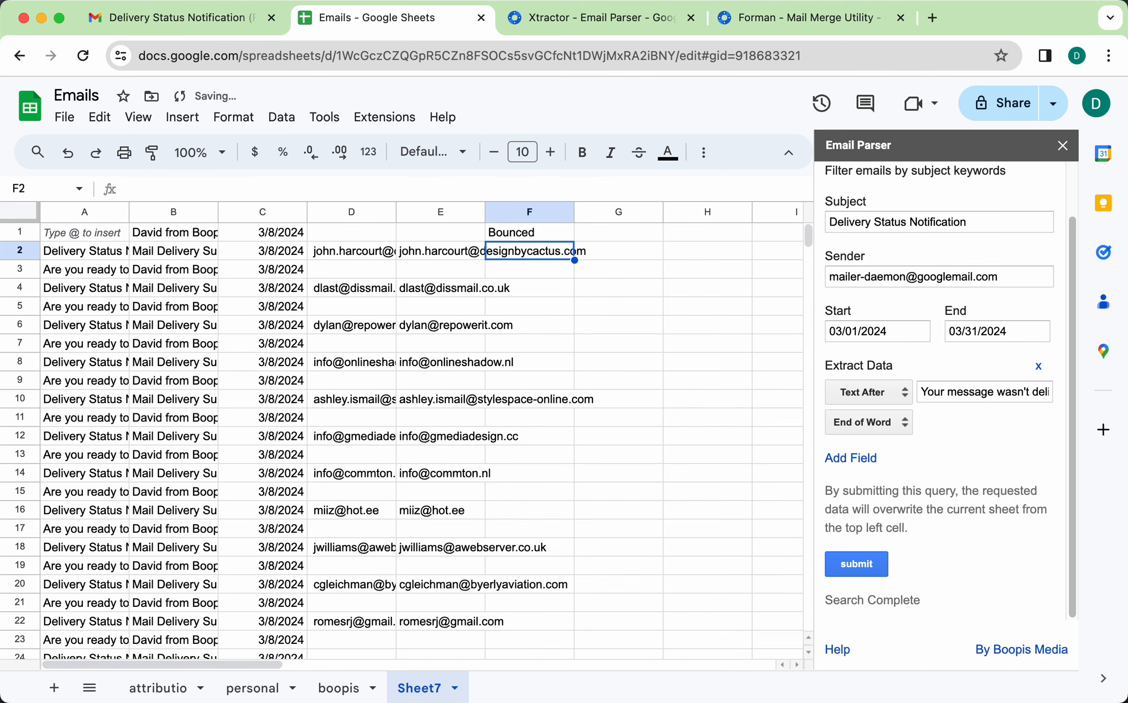
Copy the "Bounced" label from F1 into cell F126 in the last data row
{"action": "left_click", "coordinate": [548, 236]}
{"action": "scroll", "coordinate": [554, 533], "scroll_direction": "down", "scroll_amount": 20}
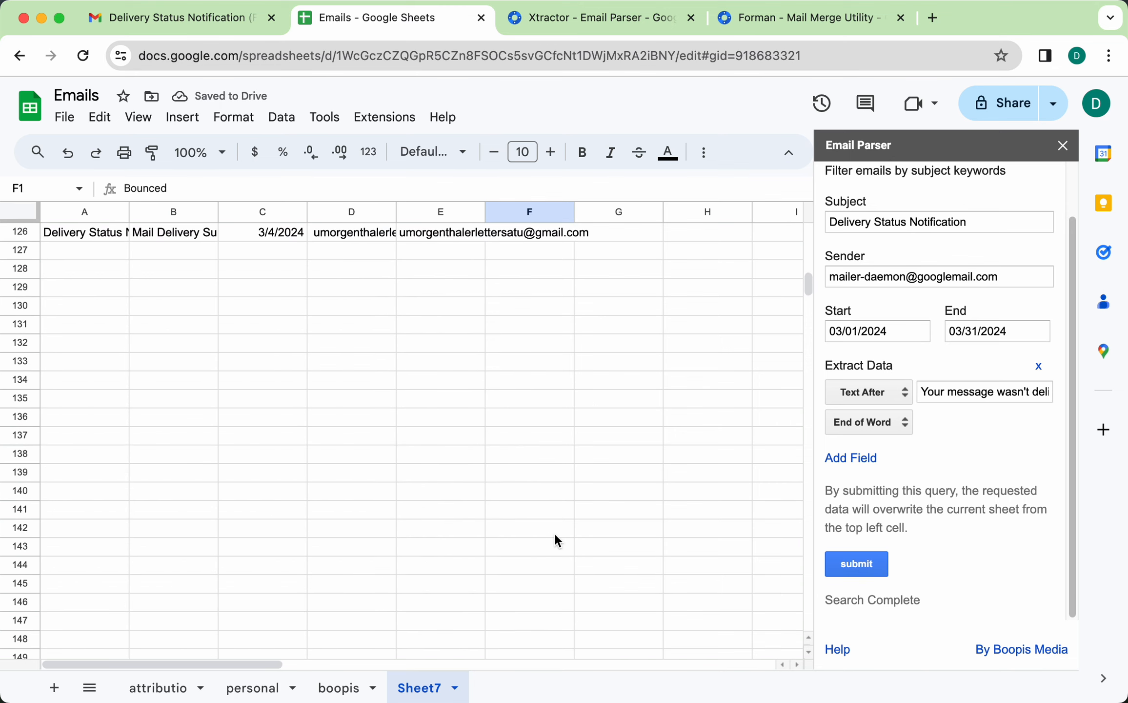
{"action": "scroll", "coordinate": [555, 533], "scroll_direction": "up", "scroll_amount": 3}
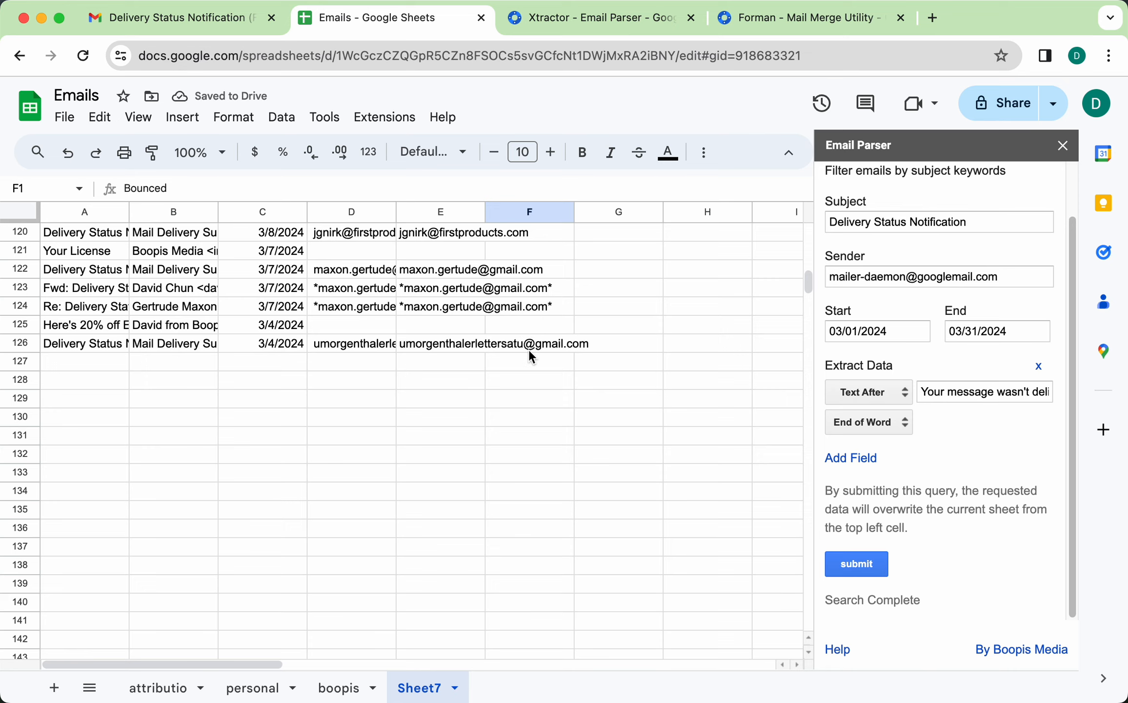
{"action": "left_click", "coordinate": [529, 349]}
{"action": "key", "text": "ctrl+v"}
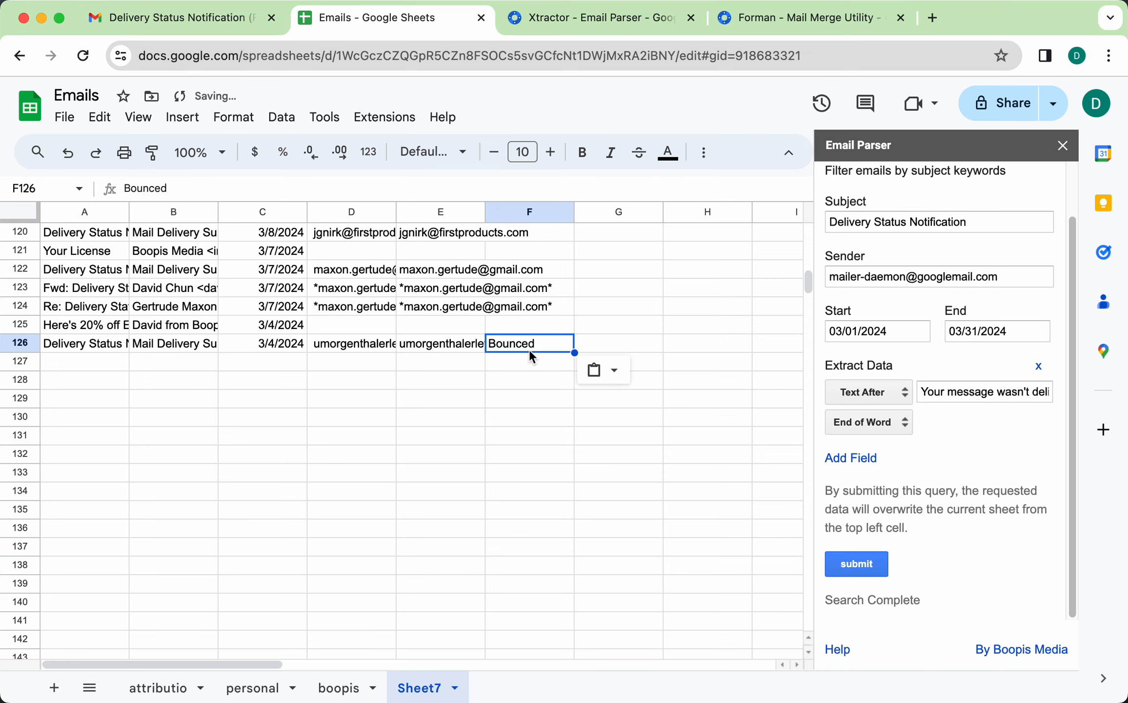
Fill the "Bounced" label from F1 down through F126 on Sheet7
{"action": "scroll", "coordinate": [529, 349], "scroll_direction": "up", "scroll_amount": 20}
{"action": "left_click", "coordinate": [533, 237]}
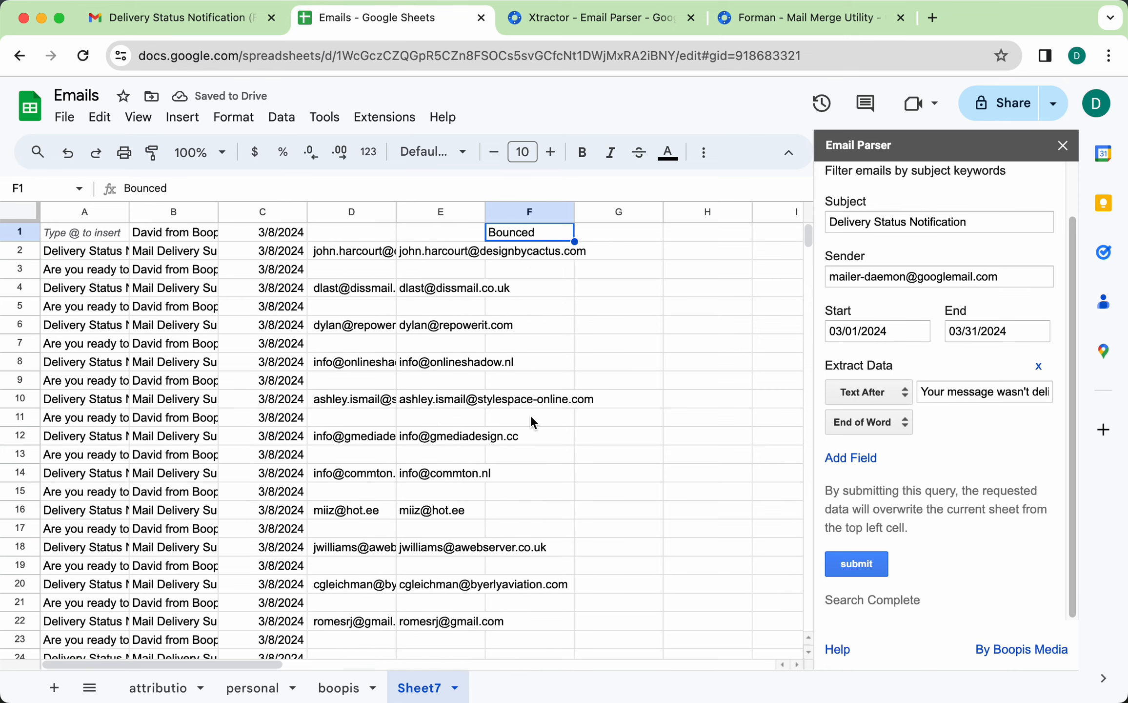
{"action": "scroll", "coordinate": [539, 536], "scroll_direction": "down", "scroll_amount": 20}
{"action": "scroll", "coordinate": [538, 536], "scroll_direction": "down", "scroll_amount": 4}
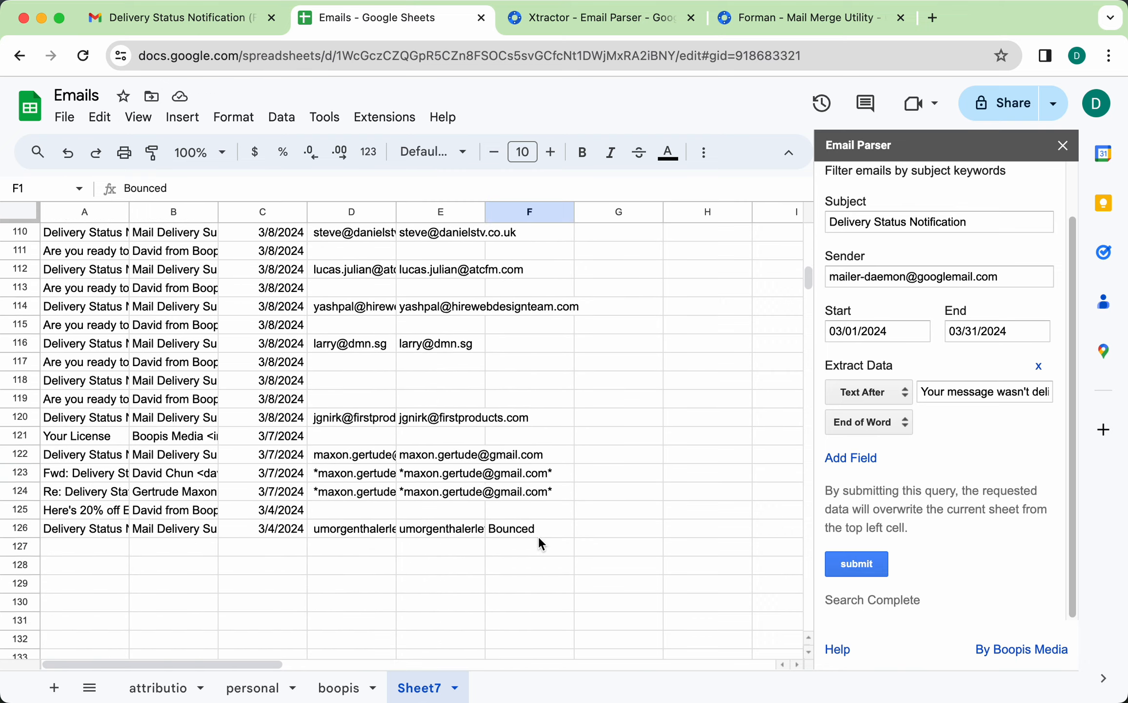
{"action": "left_click", "coordinate": [530, 398], "text": "shift"}
{"action": "key", "text": "ctrl+d"}
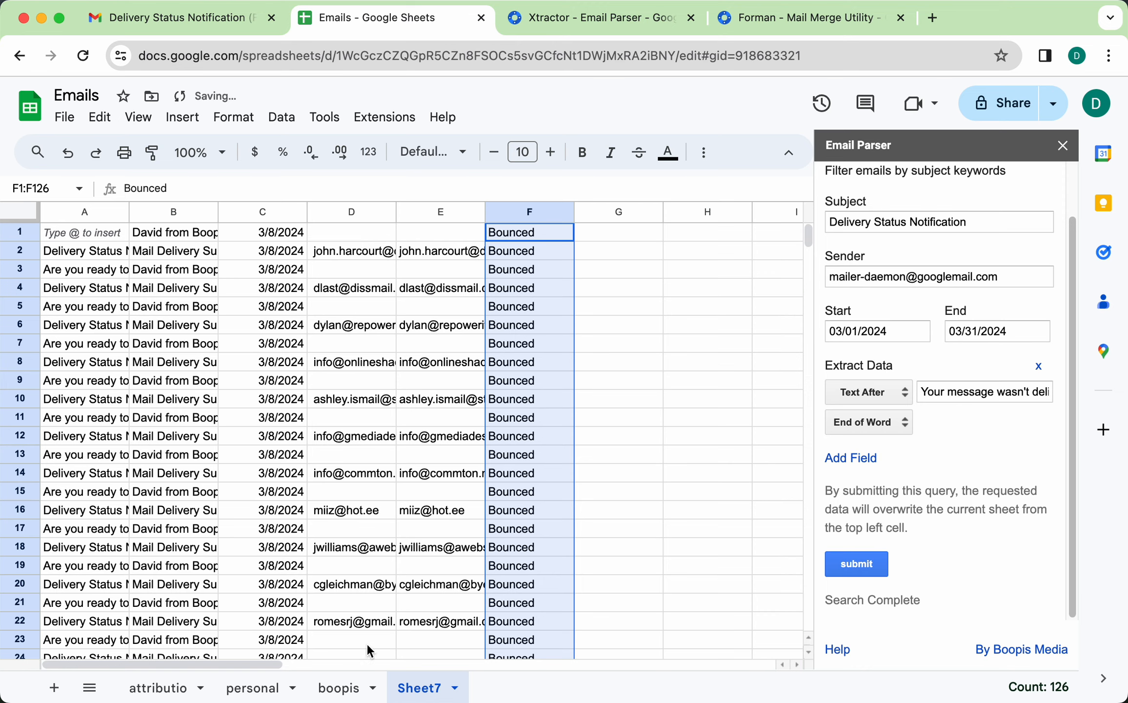
Open the boopis sheet containing the contact list and its Status column
{"action": "left_click", "coordinate": [341, 687]}
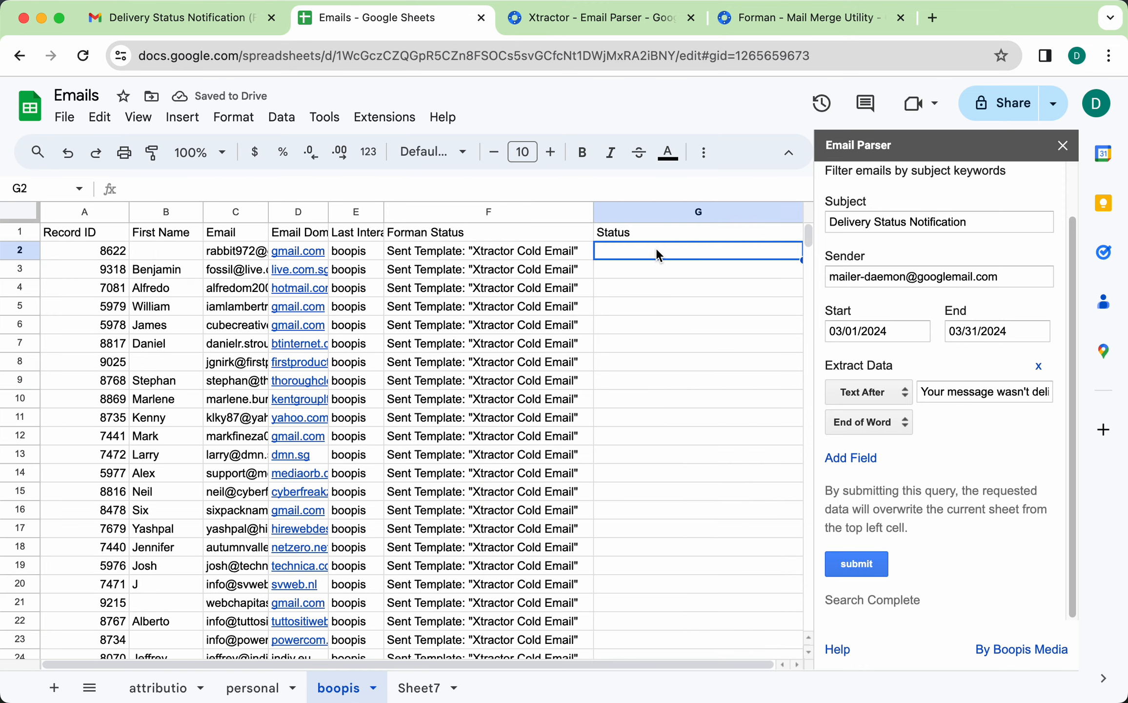
{"action": "type", "text": "vlook"}
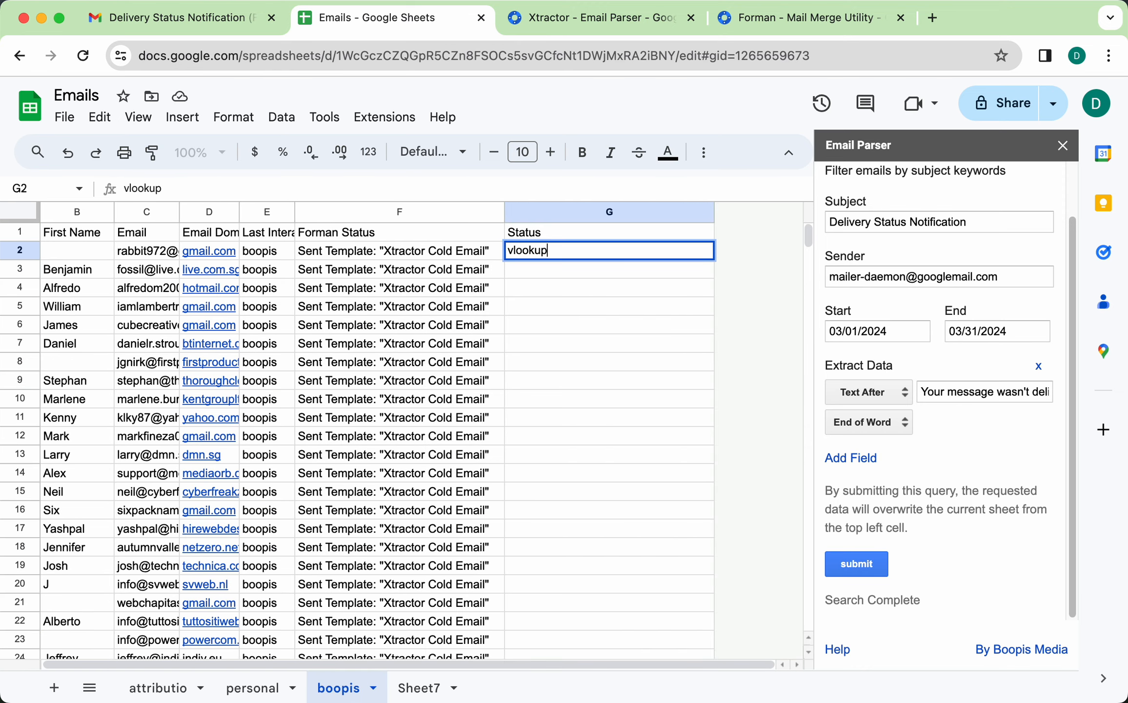
{"action": "type", "text": "up"}
{"action": "key", "text": "BackSpace"}
{"action": "key", "text": "BackSpace"}
{"action": "key", "text": "BackSpace"}
{"action": "key", "text": "BackSpace"}
{"action": "key", "text": "BackSpace"}
{"action": "key", "text": "BackSpace"}
{"action": "key", "text": "BackSpace"}
Start a VLOOKUP formula in G2 of the boopis sheet with C2 as search key and Sheet7!E:F as range
{"action": "type", "text": "=vlo"}
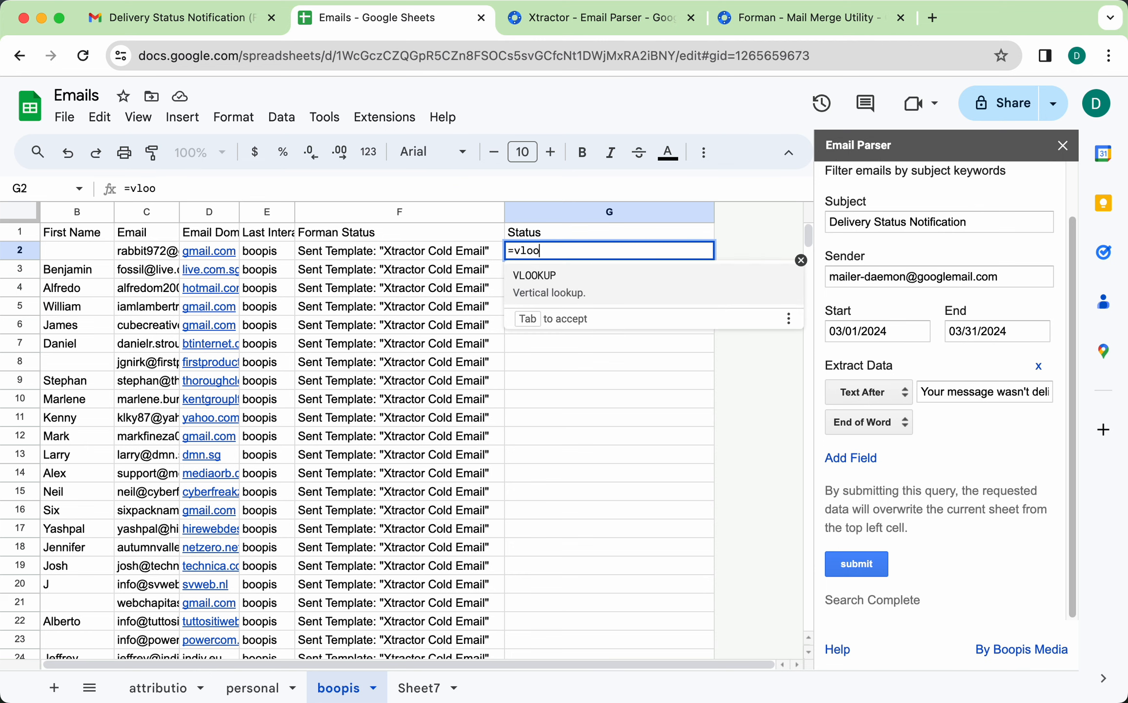
{"action": "type", "text": "o"}
{"action": "key", "text": "Tab"}
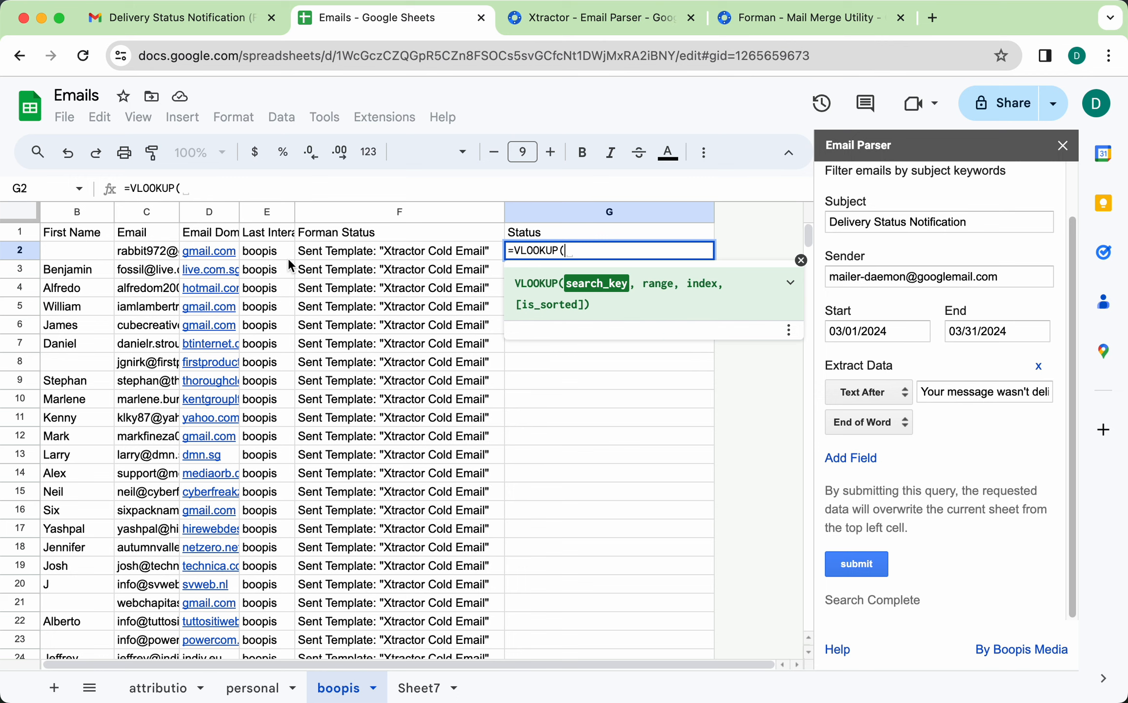
{"action": "left_click", "coordinate": [146, 252]}
{"action": "type", "text": ","}
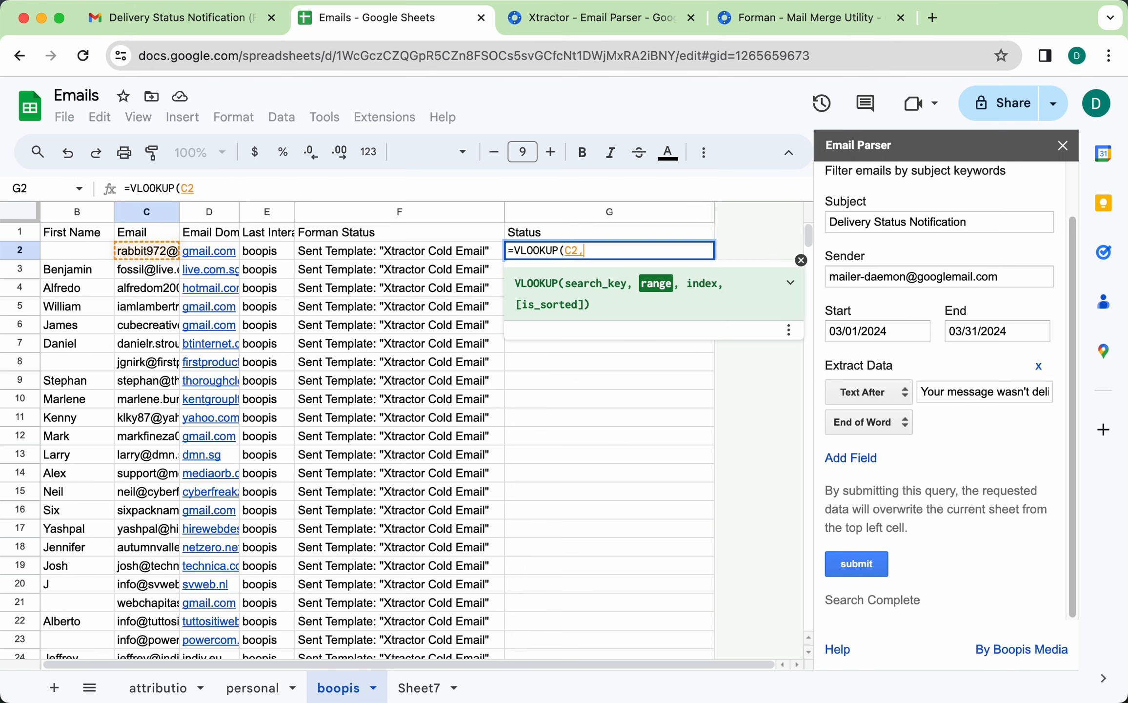
{"action": "left_click", "coordinate": [421, 687]}
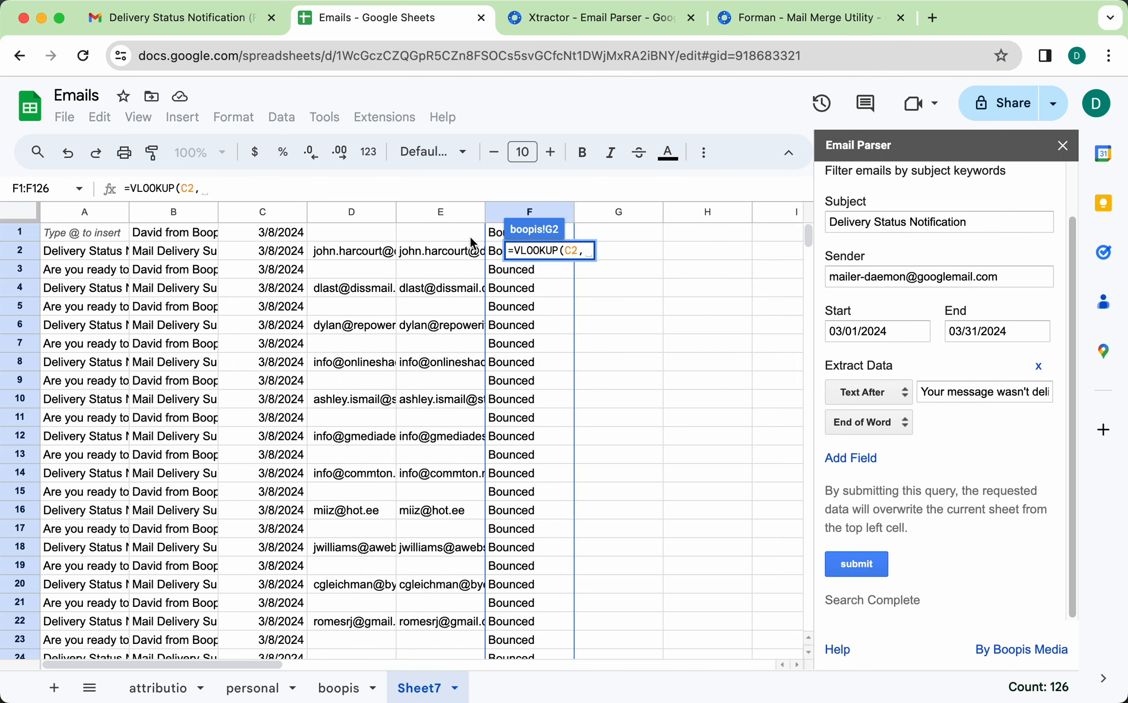
{"action": "left_click_drag", "start_coordinate": [456, 215], "coordinate": [529, 213]}
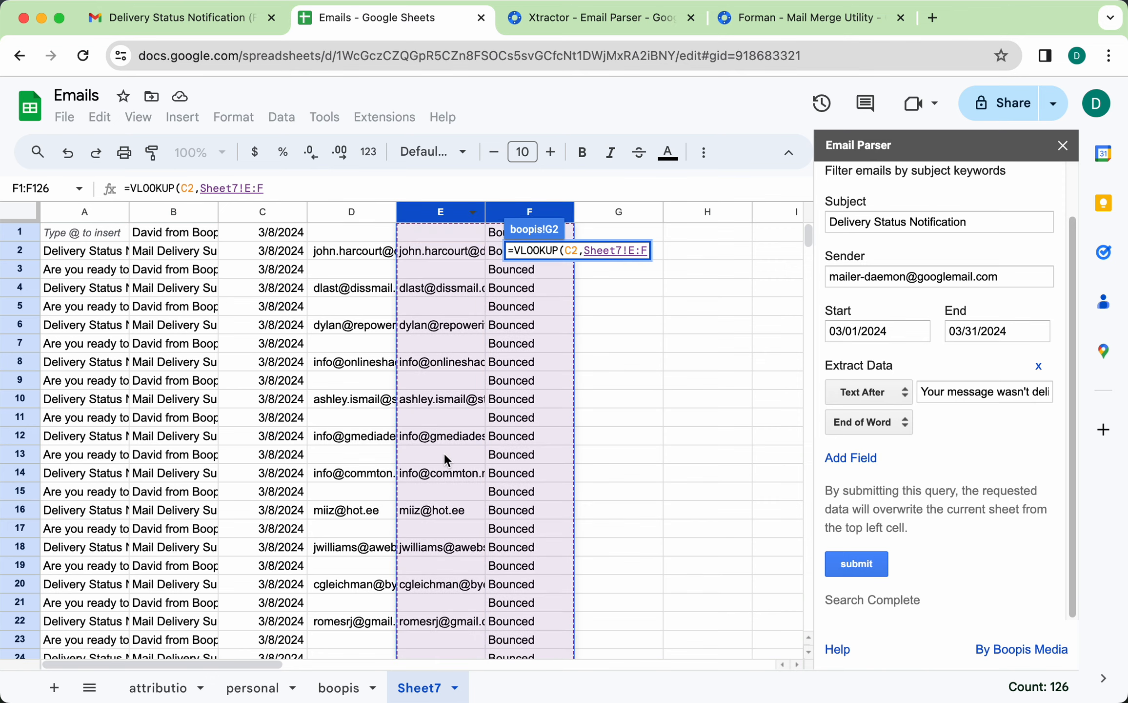
{"action": "left_click", "coordinate": [348, 686]}
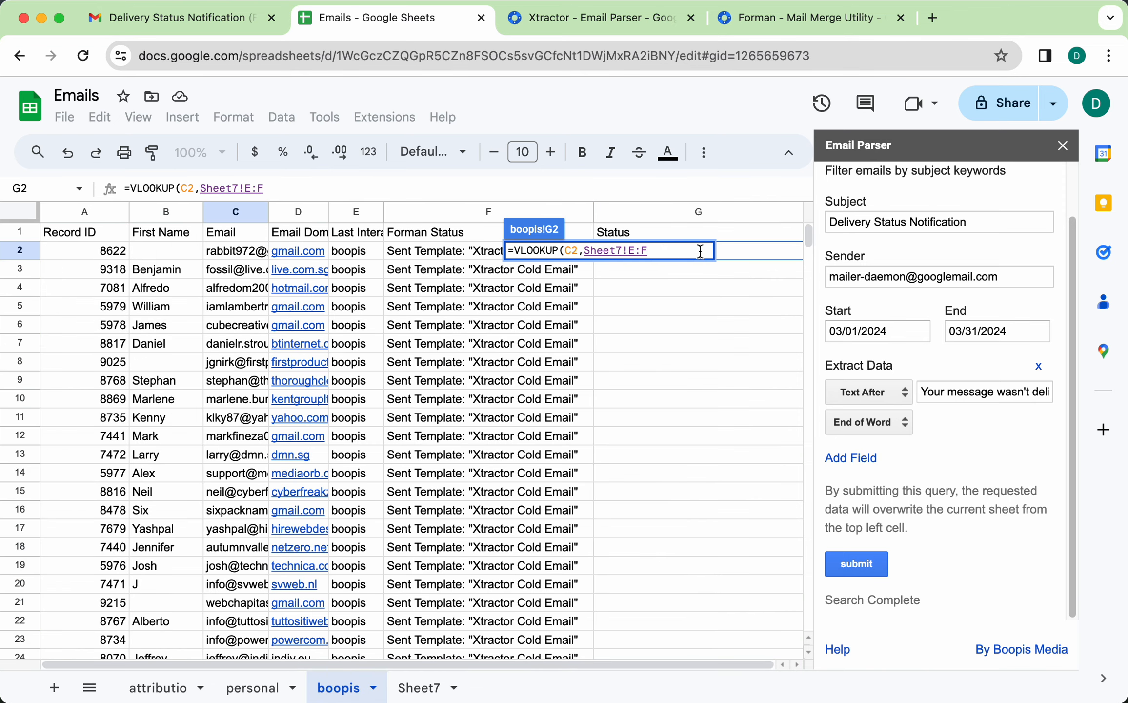
Complete the VLOOKUP formula in G2 with index 2 and FALSE for an exact match
{"action": "type", "text": ",2"}
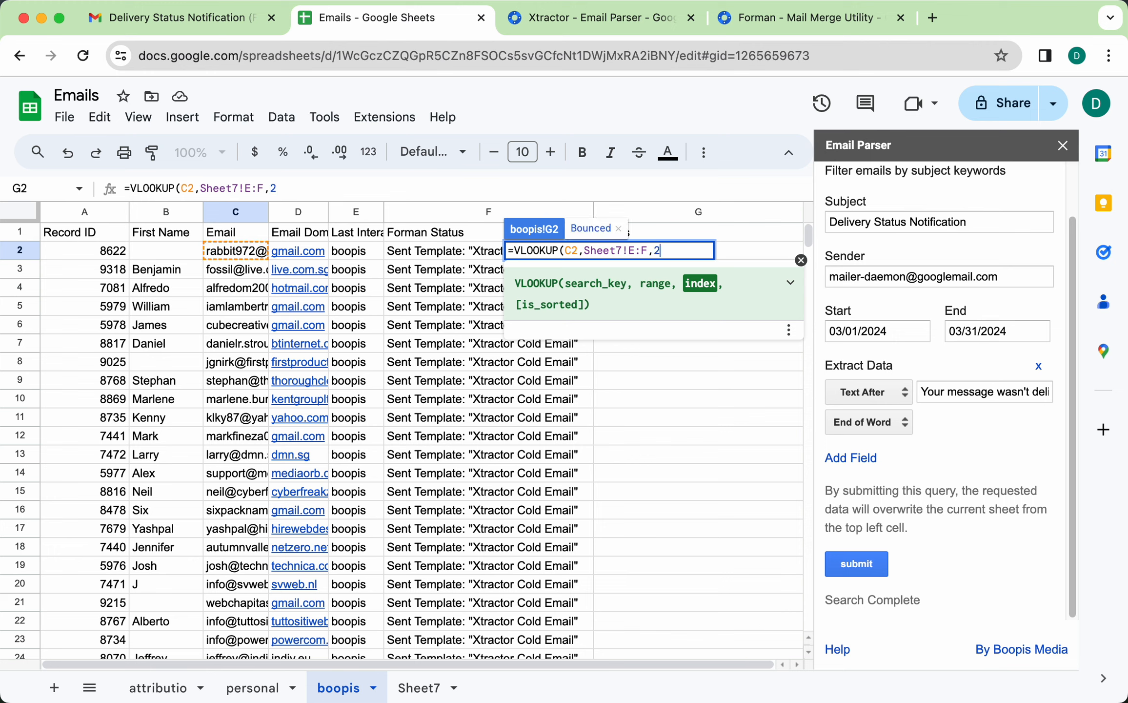
{"action": "type", "text": ",FASLE"}
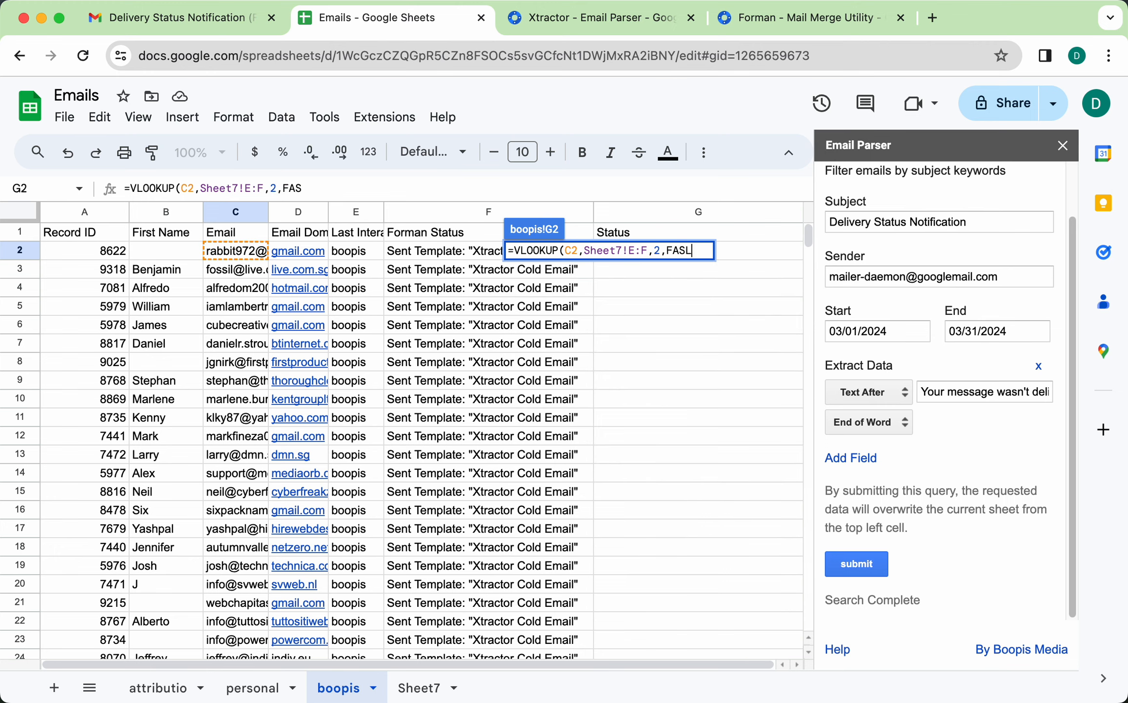
{"action": "key", "text": "BackSpace"}
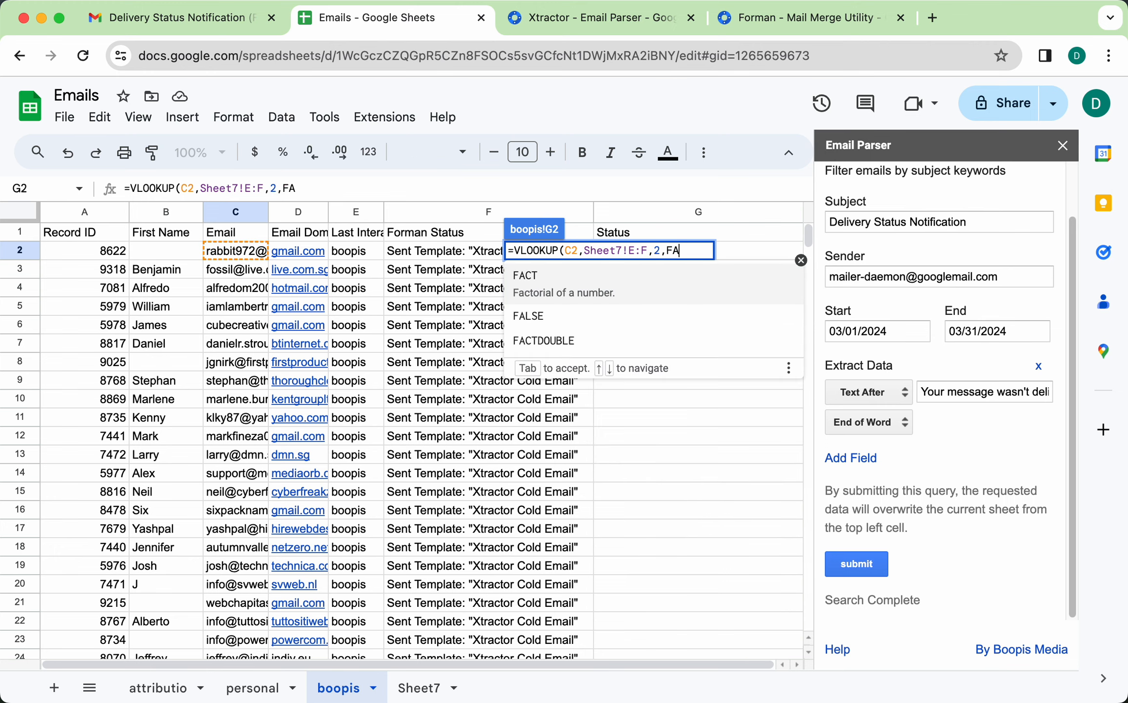
{"action": "type", "text": "LSE"}
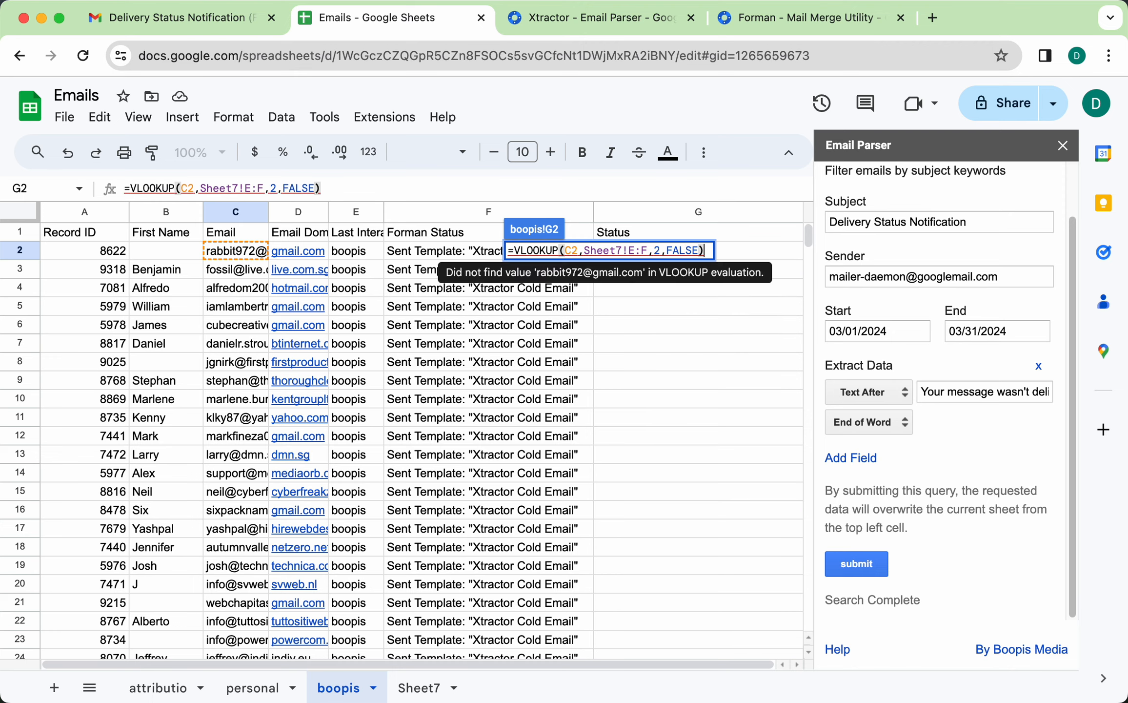
{"action": "key", "text": "Return"}
Copy the VLOOKUP formula from G2 down through G523 and check it in G8 and G13
{"action": "left_click", "coordinate": [638, 252]}
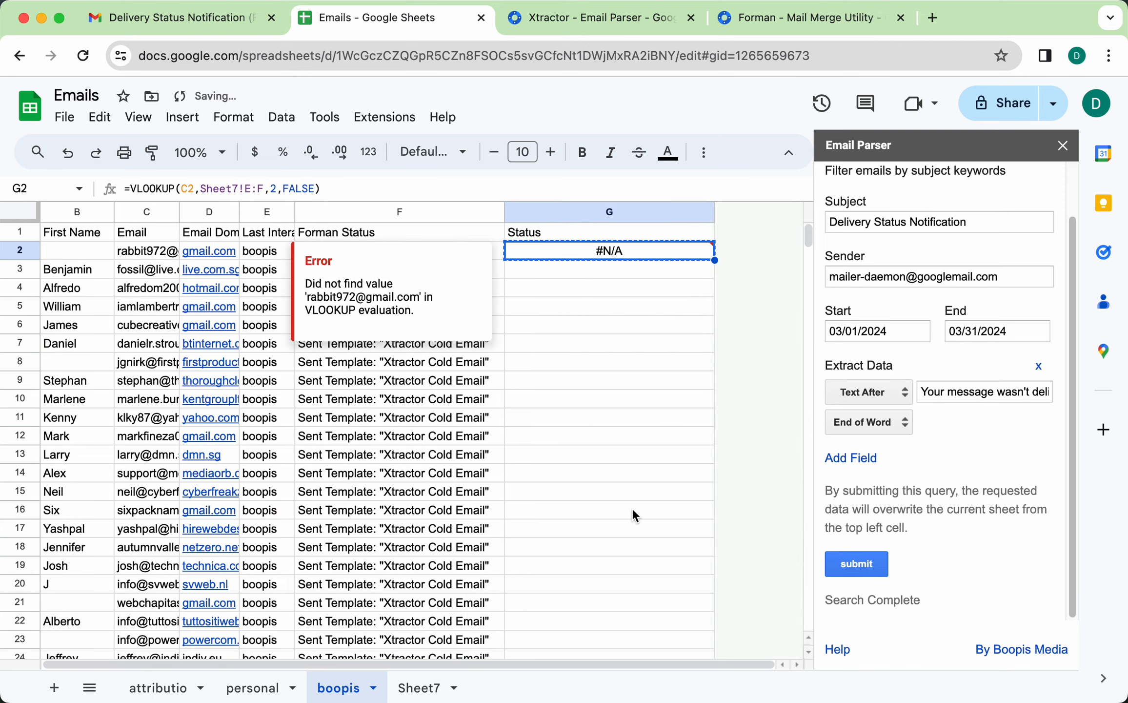
{"action": "scroll", "coordinate": [632, 507], "scroll_direction": "down", "scroll_amount": 20}
{"action": "scroll", "coordinate": [632, 508], "scroll_direction": "left", "scroll_amount": 1}
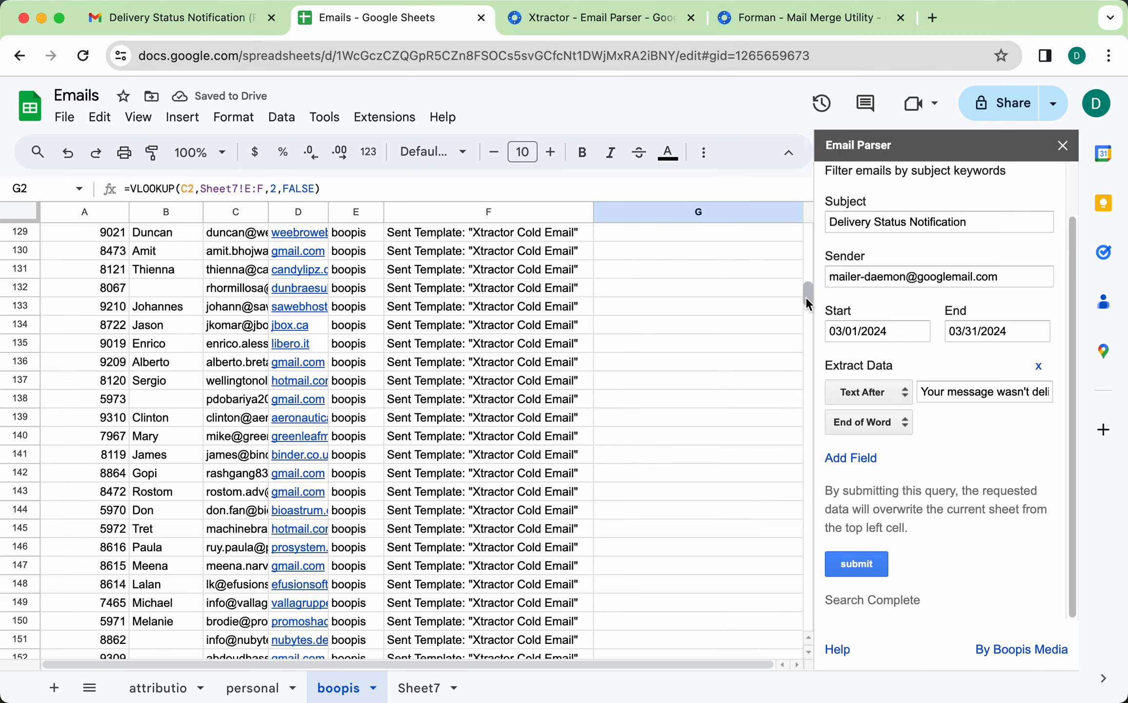
{"action": "left_click_drag", "start_coordinate": [806, 297], "coordinate": [822, 467]}
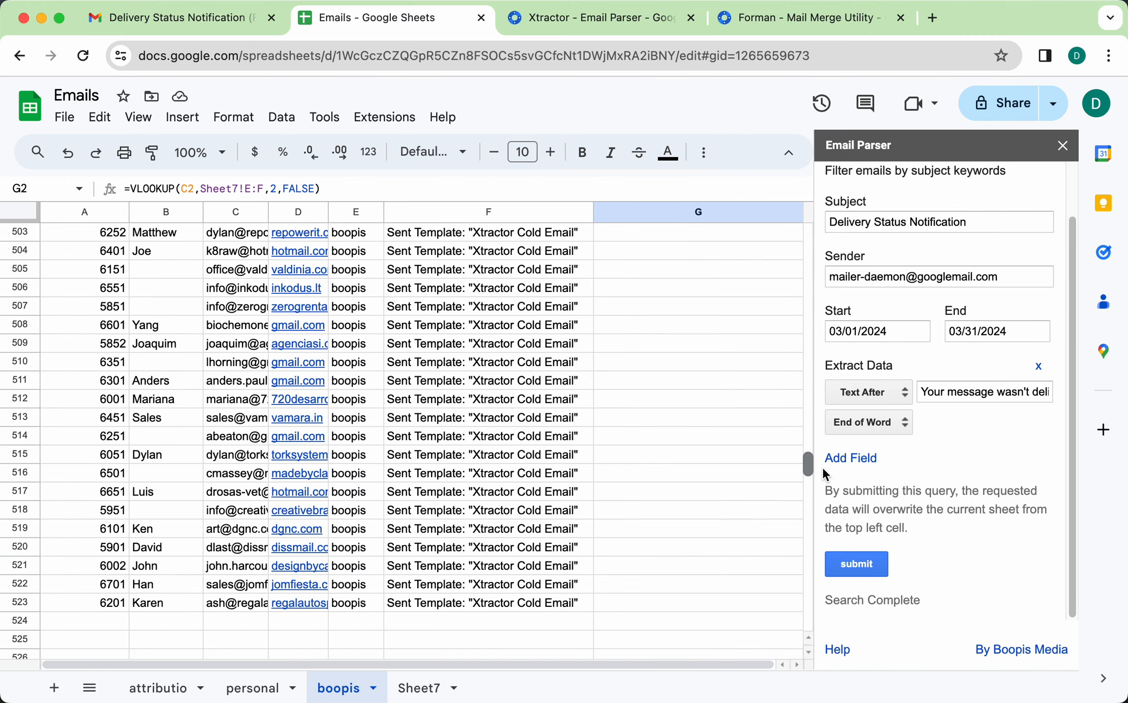
{"action": "left_click", "coordinate": [697, 602], "text": "shift"}
{"action": "key", "text": "super+d"}
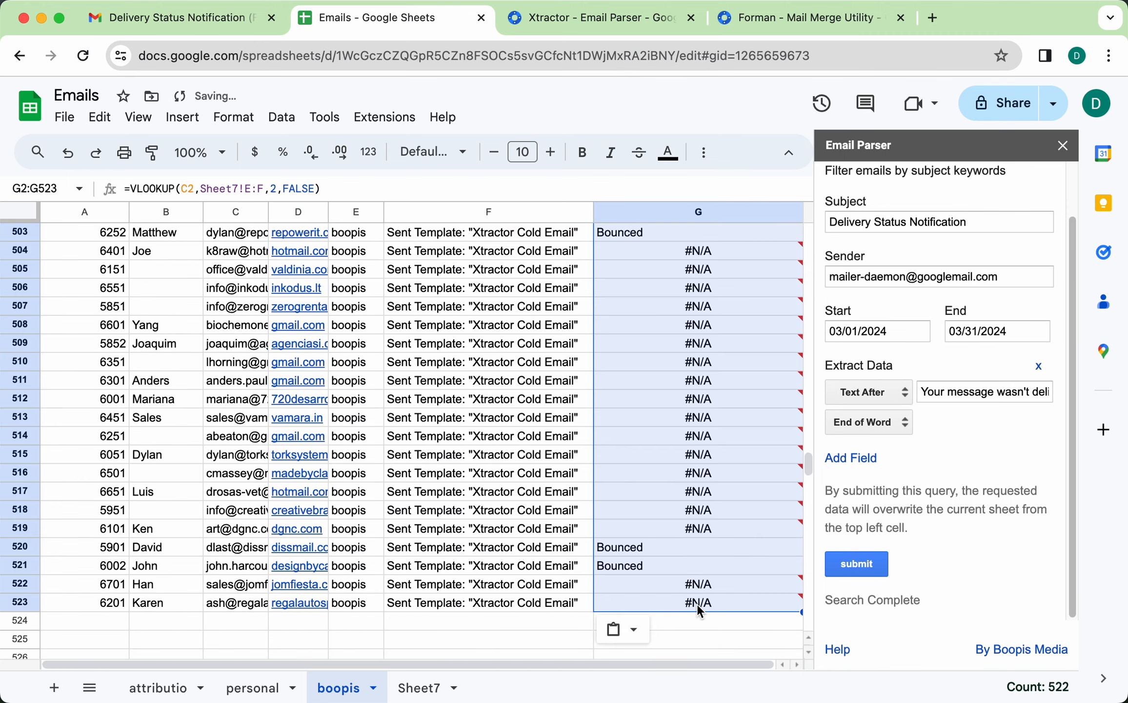
{"action": "scroll", "coordinate": [665, 502], "scroll_direction": "up", "scroll_amount": 20}
{"action": "scroll", "coordinate": [666, 503], "scroll_direction": "up", "scroll_amount": 20}
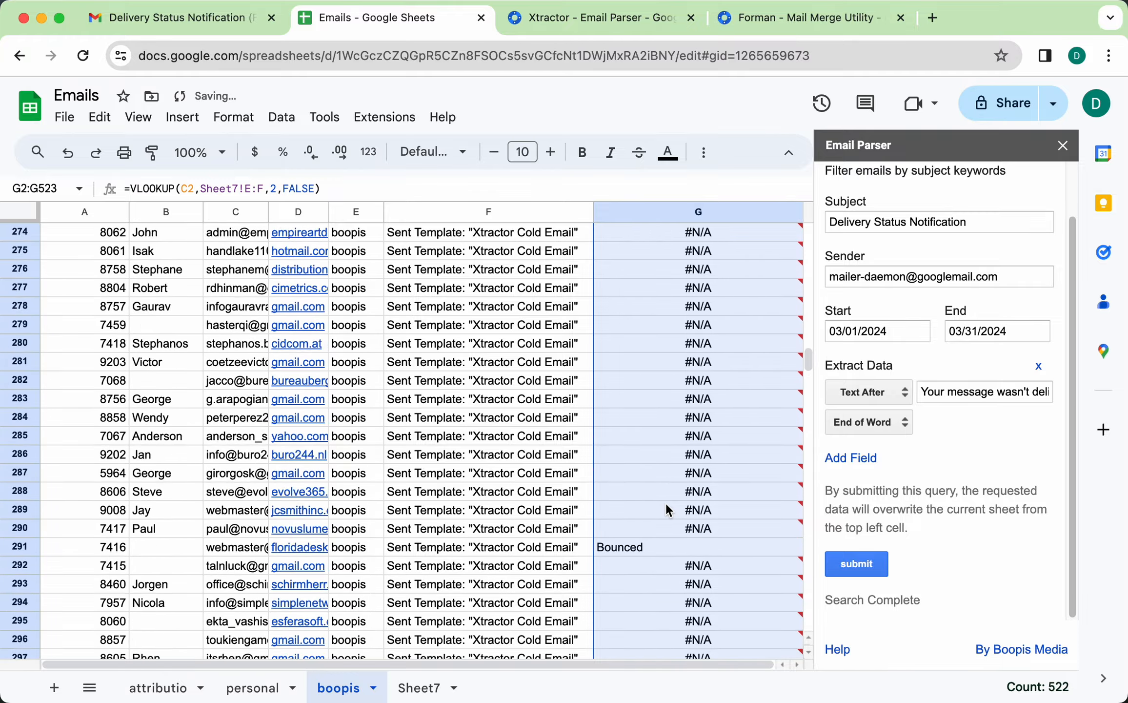
{"action": "scroll", "coordinate": [666, 503], "scroll_direction": "up", "scroll_amount": 20}
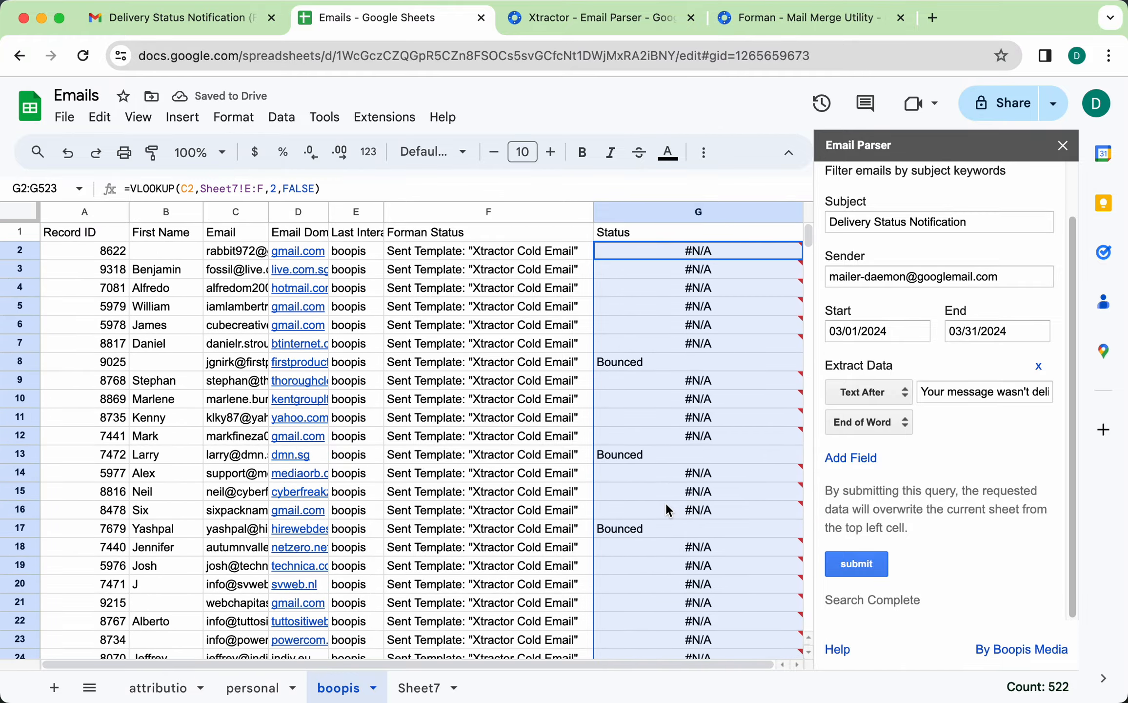
{"action": "left_click", "coordinate": [625, 364]}
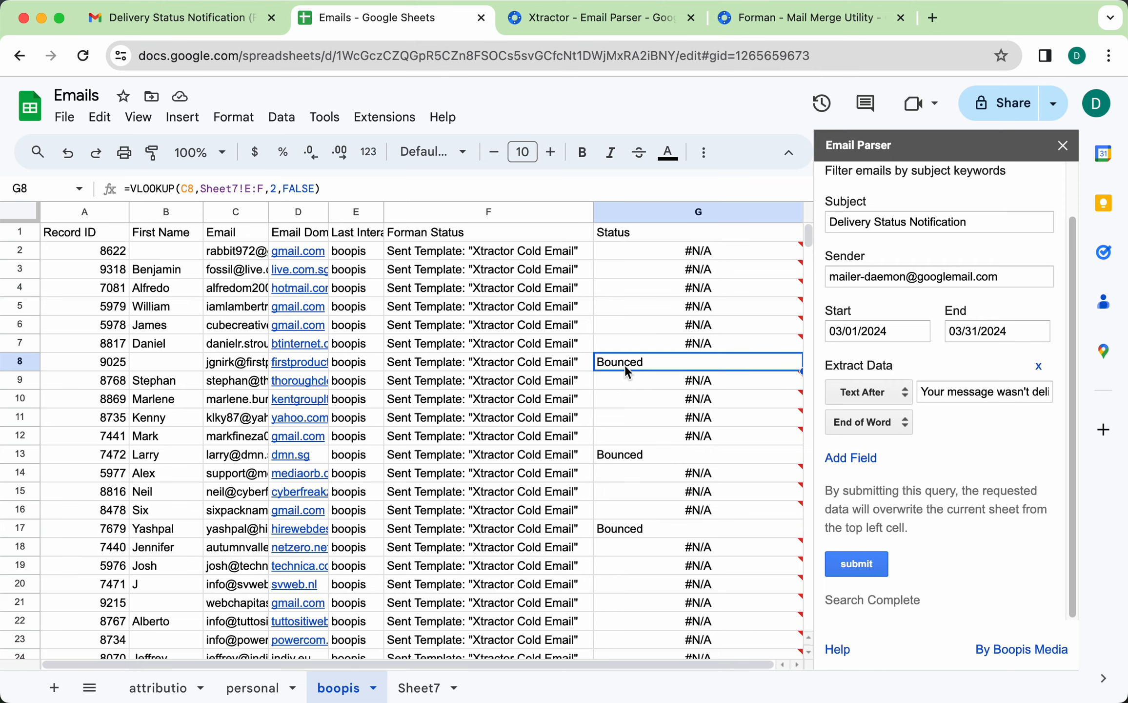
{"action": "left_click", "coordinate": [631, 459]}
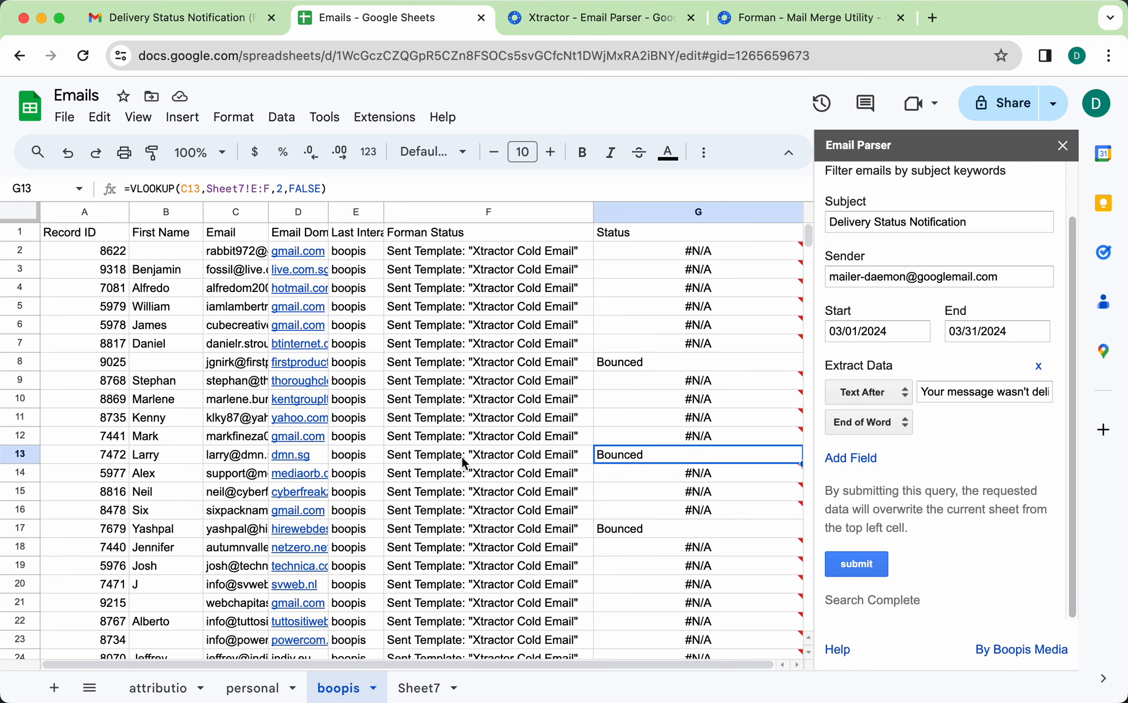
Create a filter on the header row of the boopis sheet
{"action": "left_click", "coordinate": [22, 233]}
{"action": "left_click", "coordinate": [286, 123]}
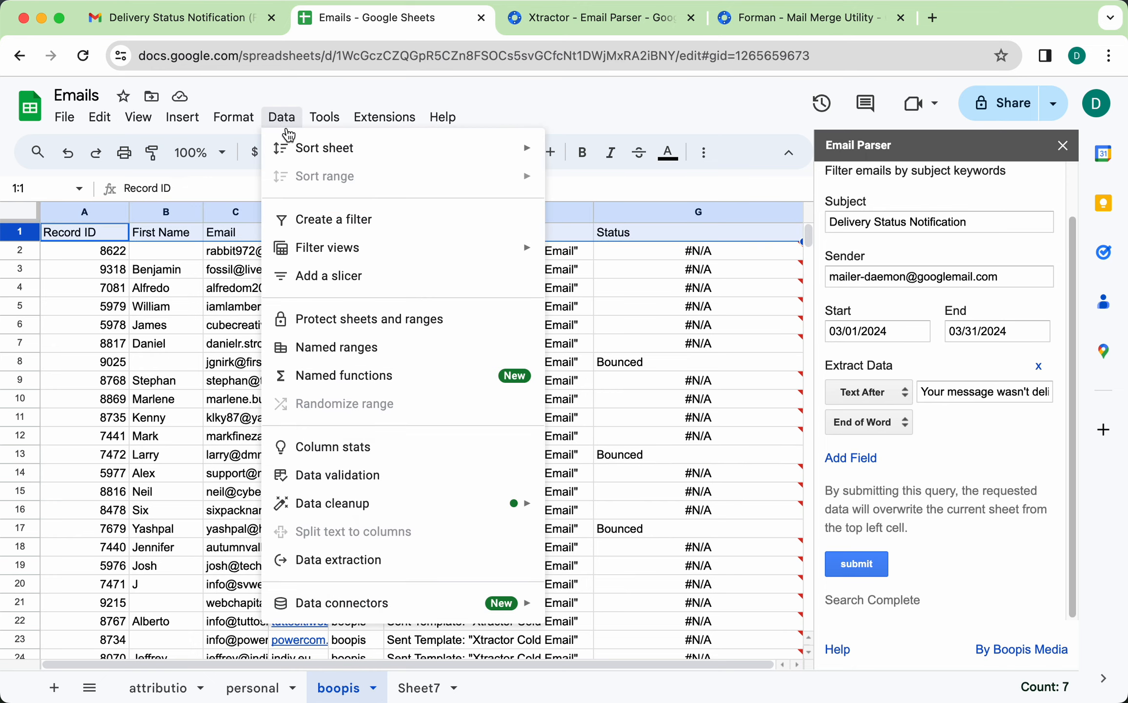
{"action": "left_click", "coordinate": [320, 219]}
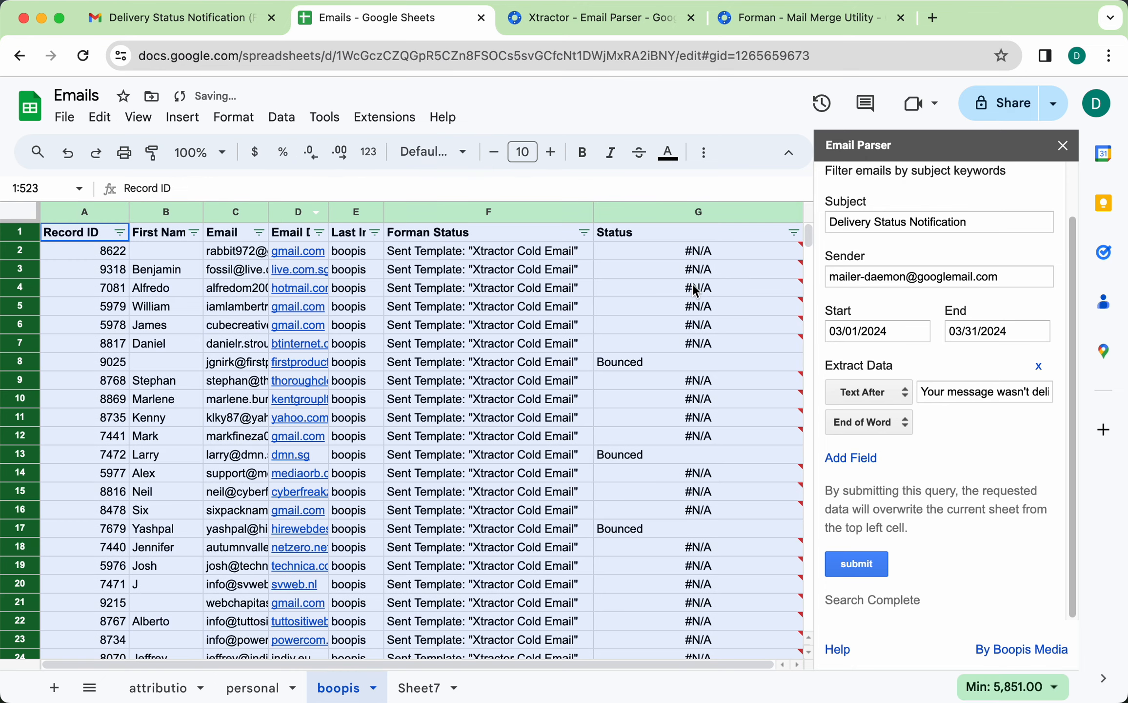
Filter the Status column to only the Bounced values and review the listed contacts
{"action": "left_click", "coordinate": [793, 234]}
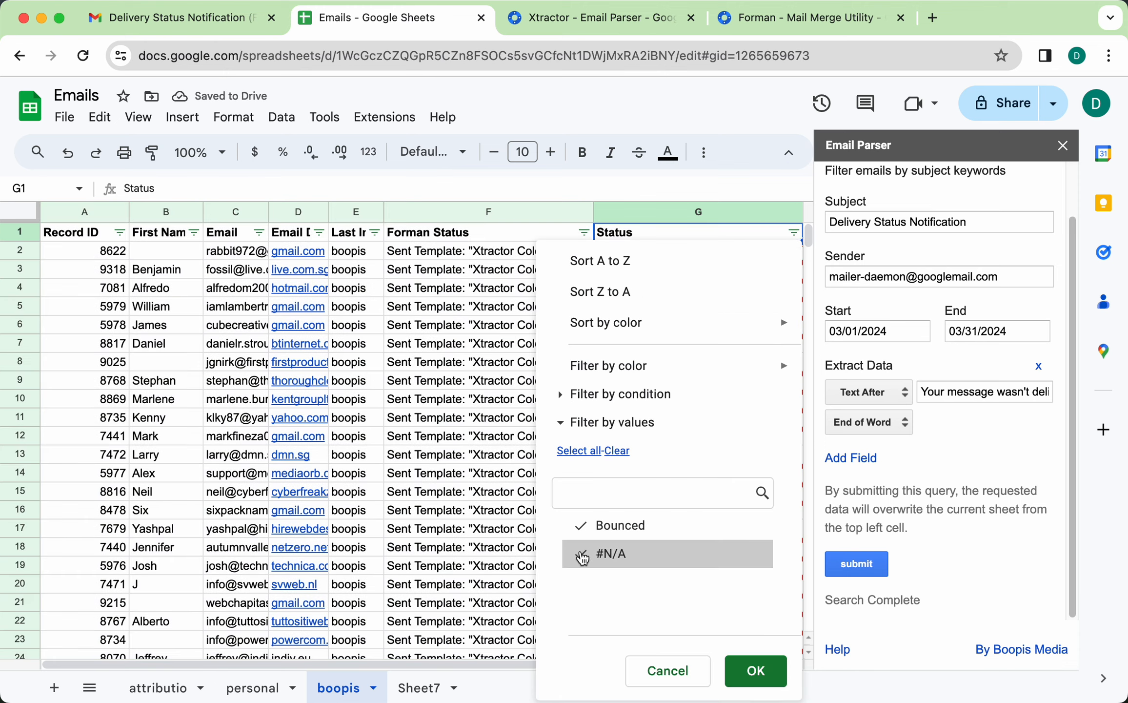
{"action": "left_click", "coordinate": [582, 555]}
{"action": "left_click", "coordinate": [751, 669]}
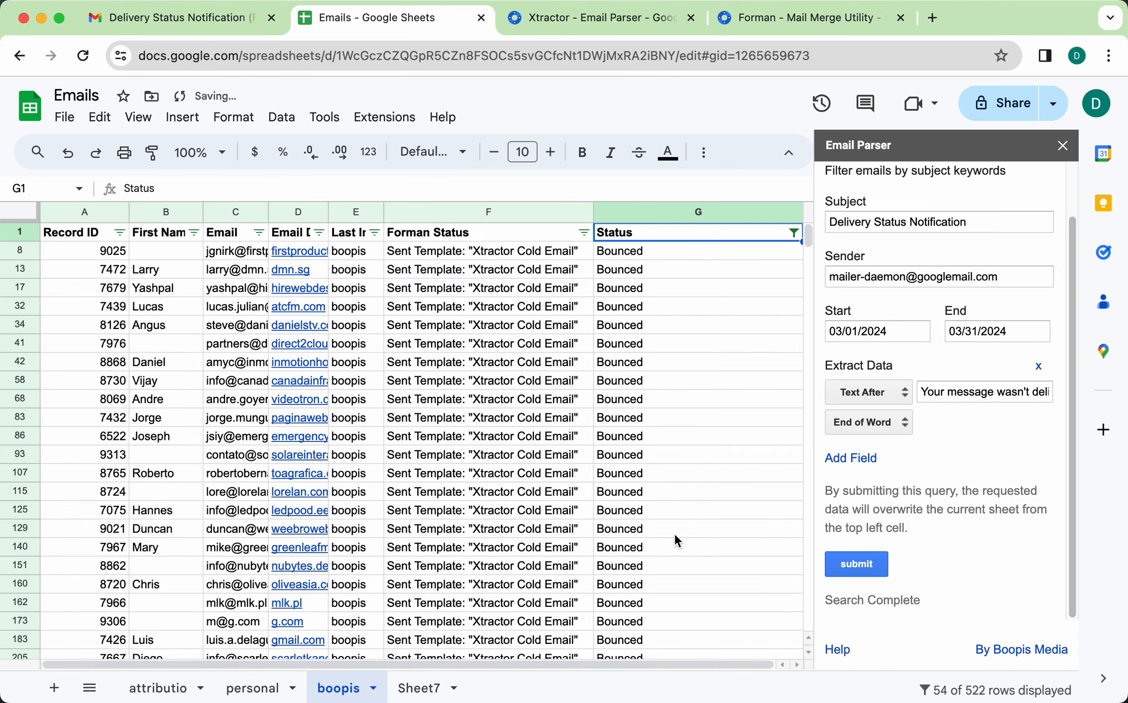
{"action": "scroll", "coordinate": [674, 533], "scroll_direction": "down", "scroll_amount": 10}
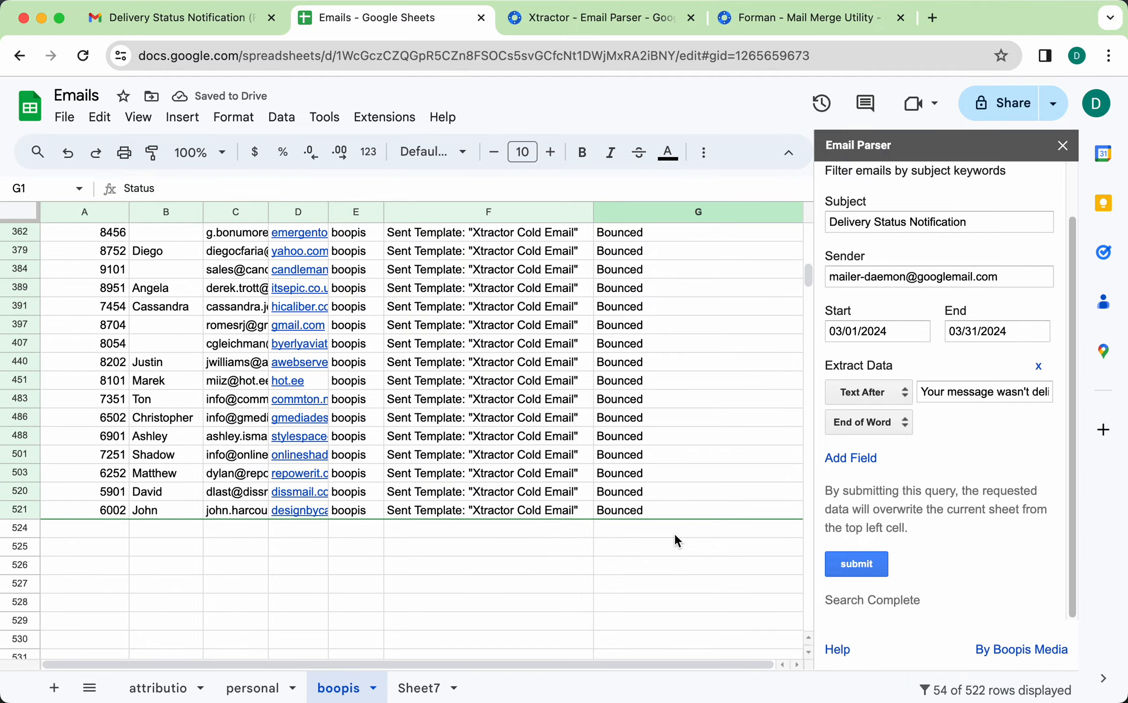
{"action": "scroll", "coordinate": [674, 533], "scroll_direction": "up", "scroll_amount": 10}
{"action": "scroll", "coordinate": [674, 534], "scroll_direction": "down", "scroll_amount": 10}
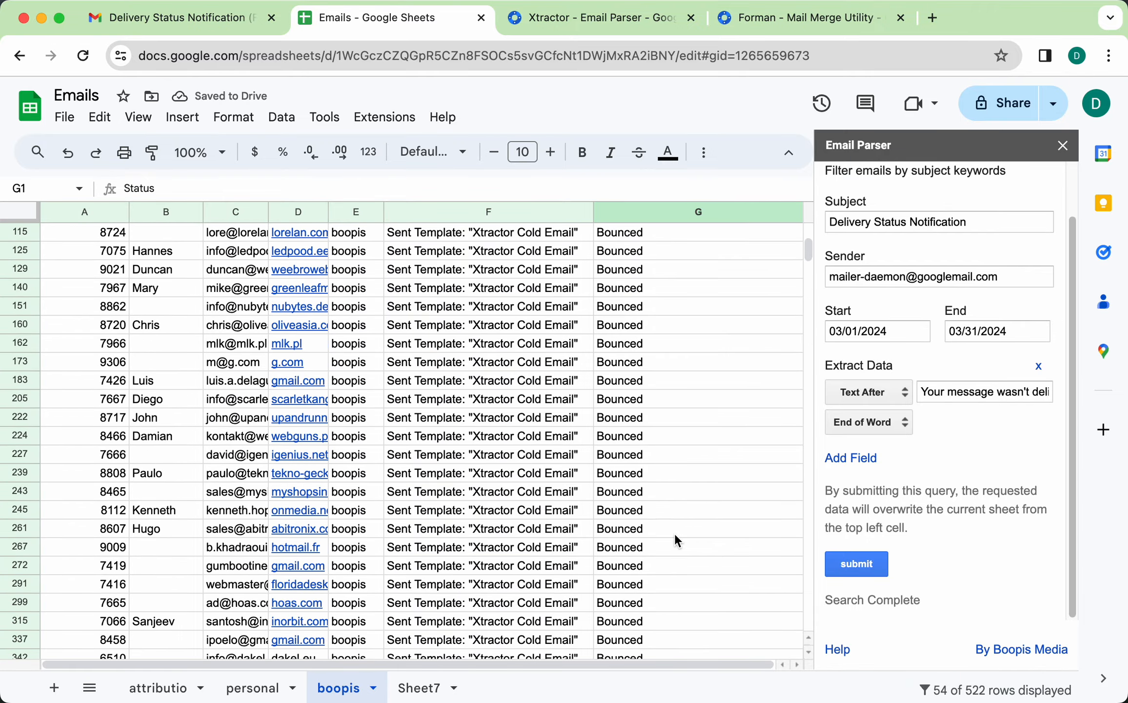
{"action": "scroll", "coordinate": [674, 533], "scroll_direction": "down", "scroll_amount": 3}
{"action": "scroll", "coordinate": [674, 533], "scroll_direction": "up", "scroll_amount": 15}
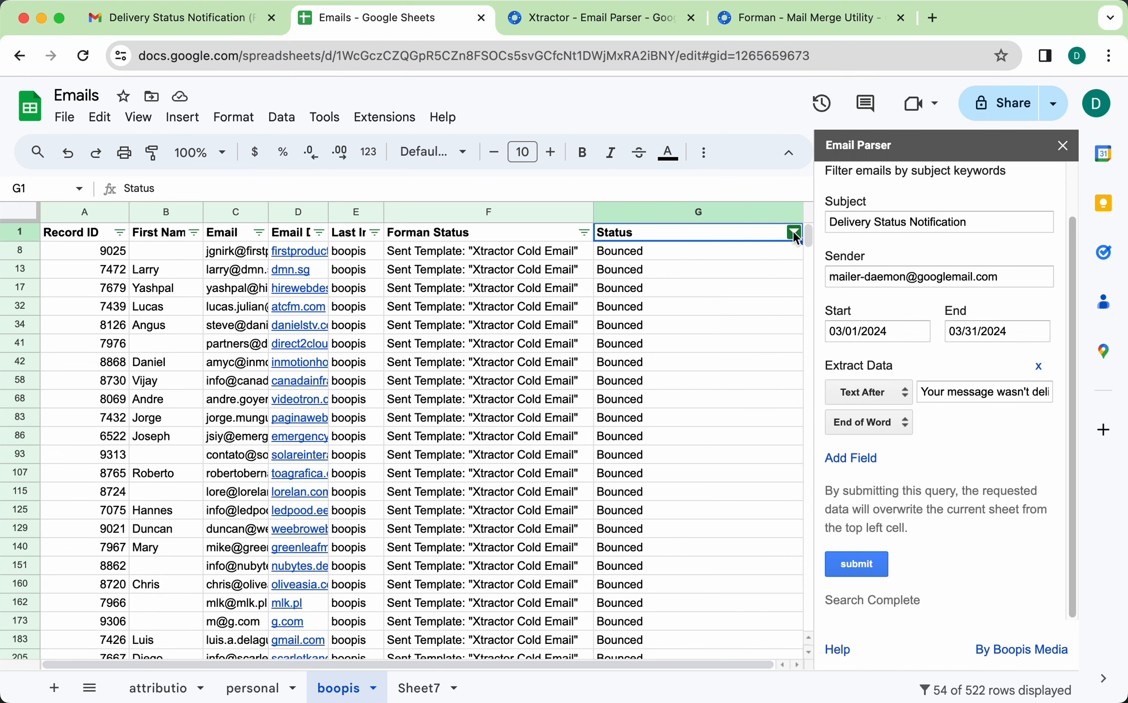
Filter the Status column to only the #N/A values and look through the remaining contacts
{"action": "left_click", "coordinate": [794, 234]}
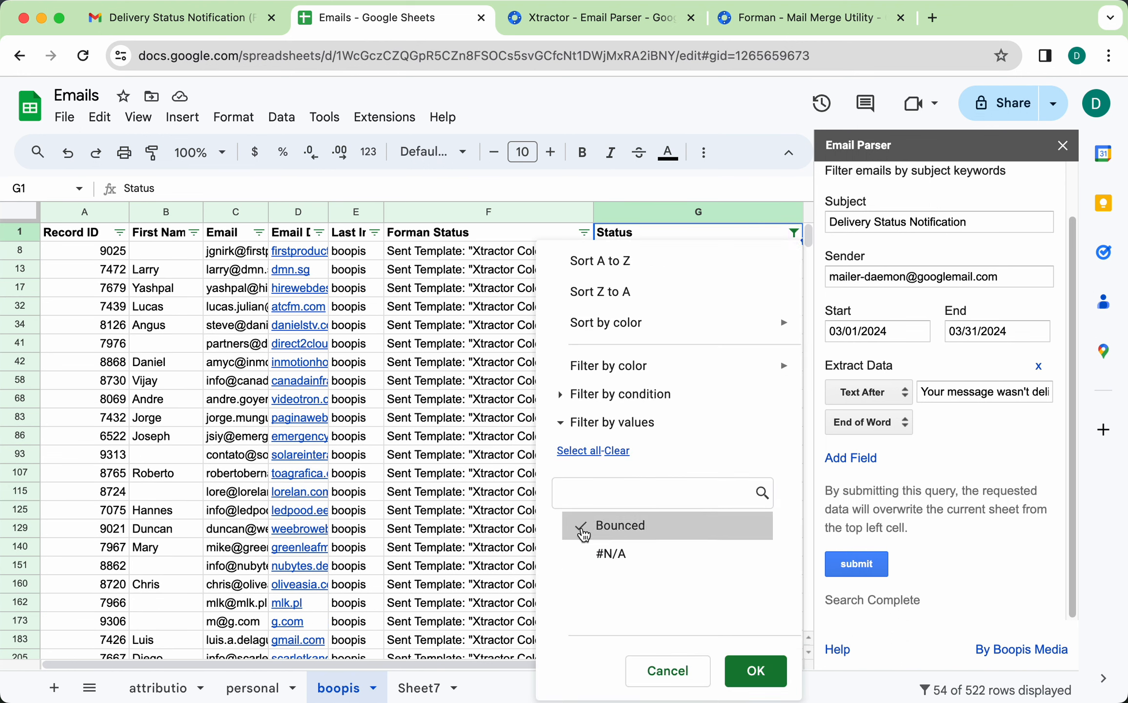
{"action": "left_click", "coordinate": [582, 530]}
{"action": "left_click", "coordinate": [583, 554]}
{"action": "left_click", "coordinate": [755, 670]}
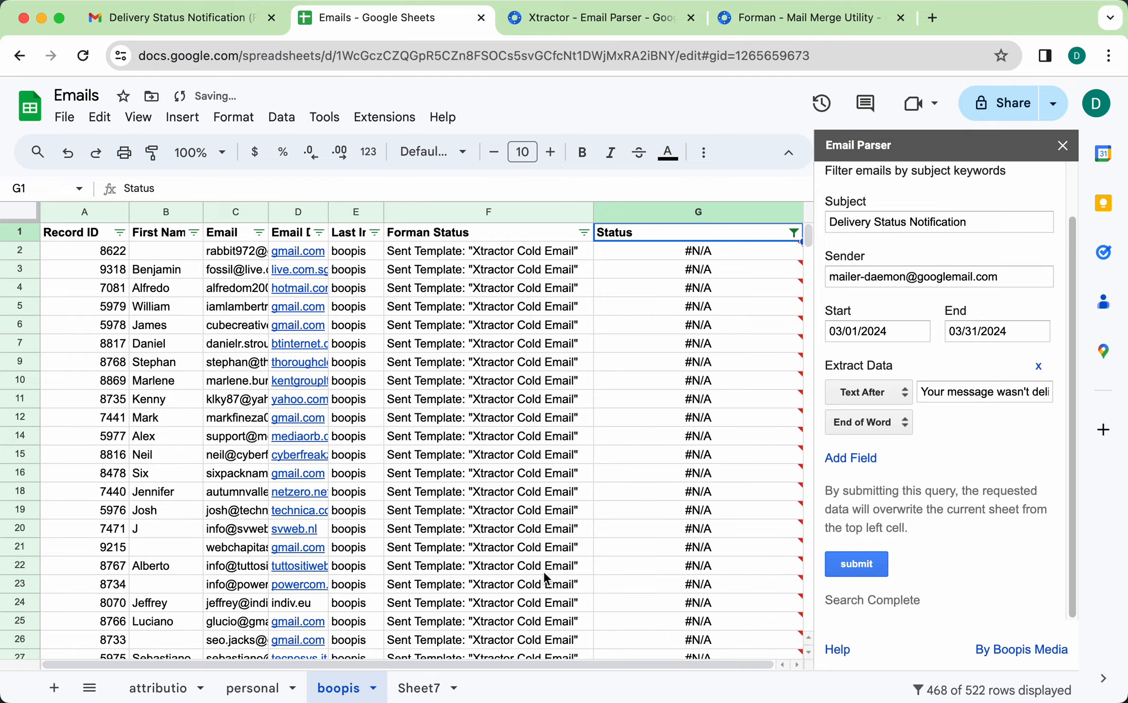
{"action": "scroll", "coordinate": [495, 559], "scroll_direction": "down", "scroll_amount": 20}
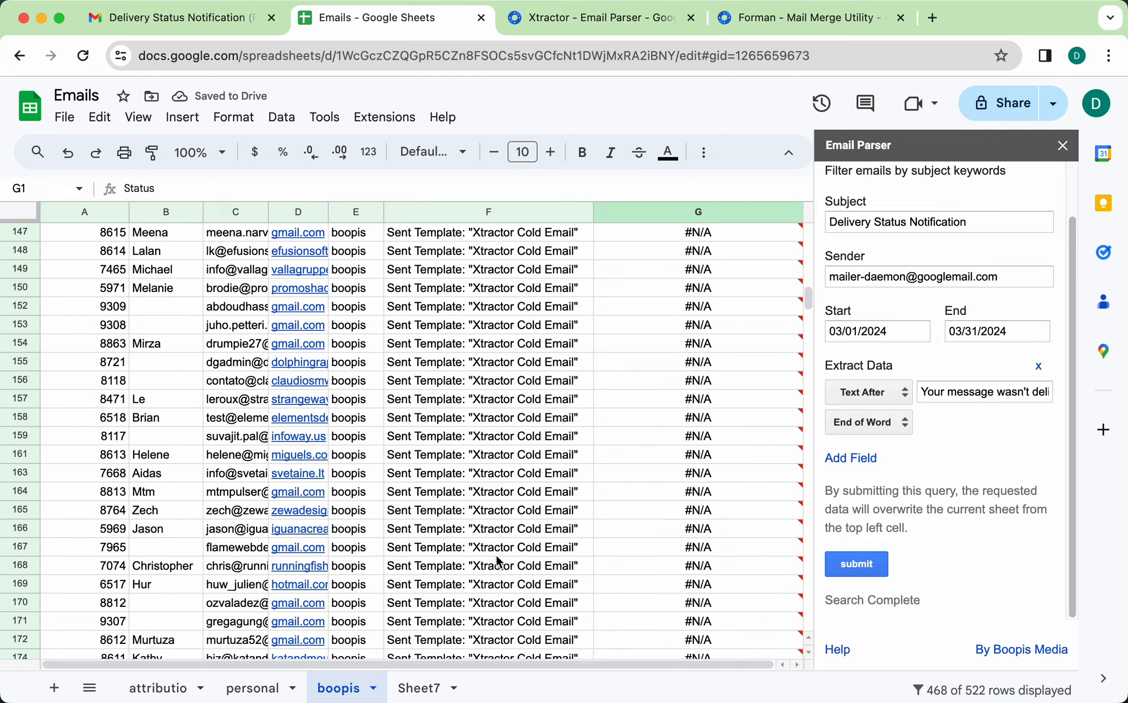
{"action": "scroll", "coordinate": [496, 557], "scroll_direction": "down", "scroll_amount": 12}
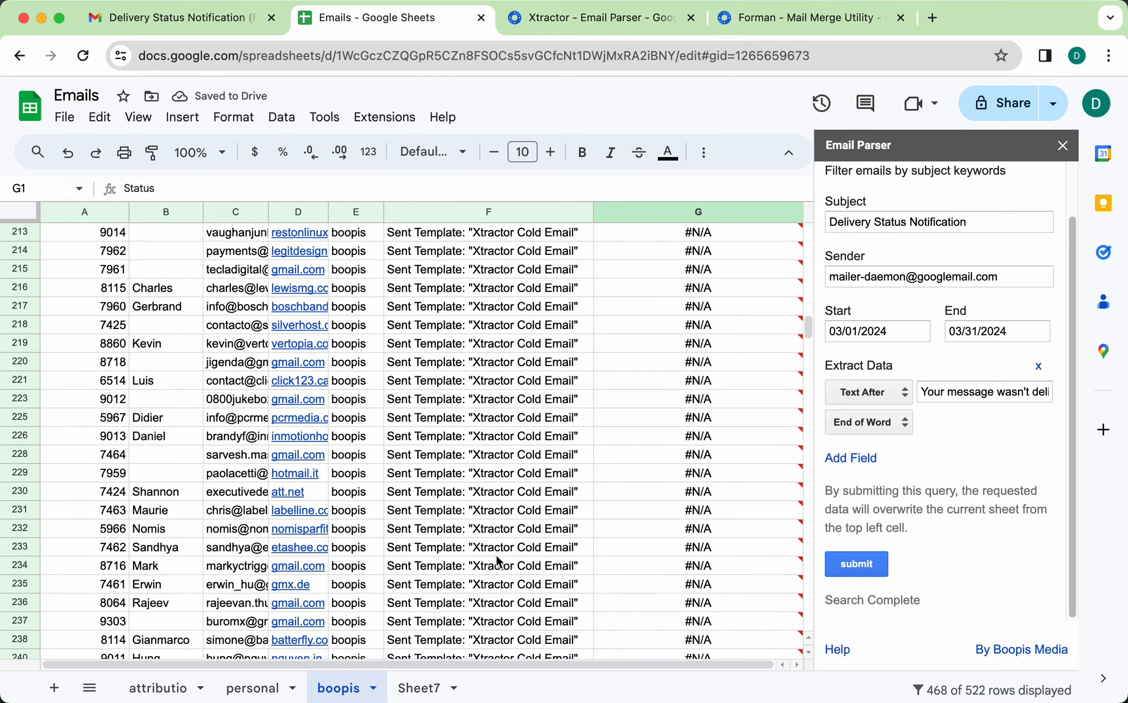
{"action": "scroll", "coordinate": [496, 557], "scroll_direction": "down", "scroll_amount": 20}
{"action": "scroll", "coordinate": [497, 557], "scroll_direction": "down", "scroll_amount": 12}
{"action": "scroll", "coordinate": [496, 557], "scroll_direction": "down", "scroll_amount": 18}
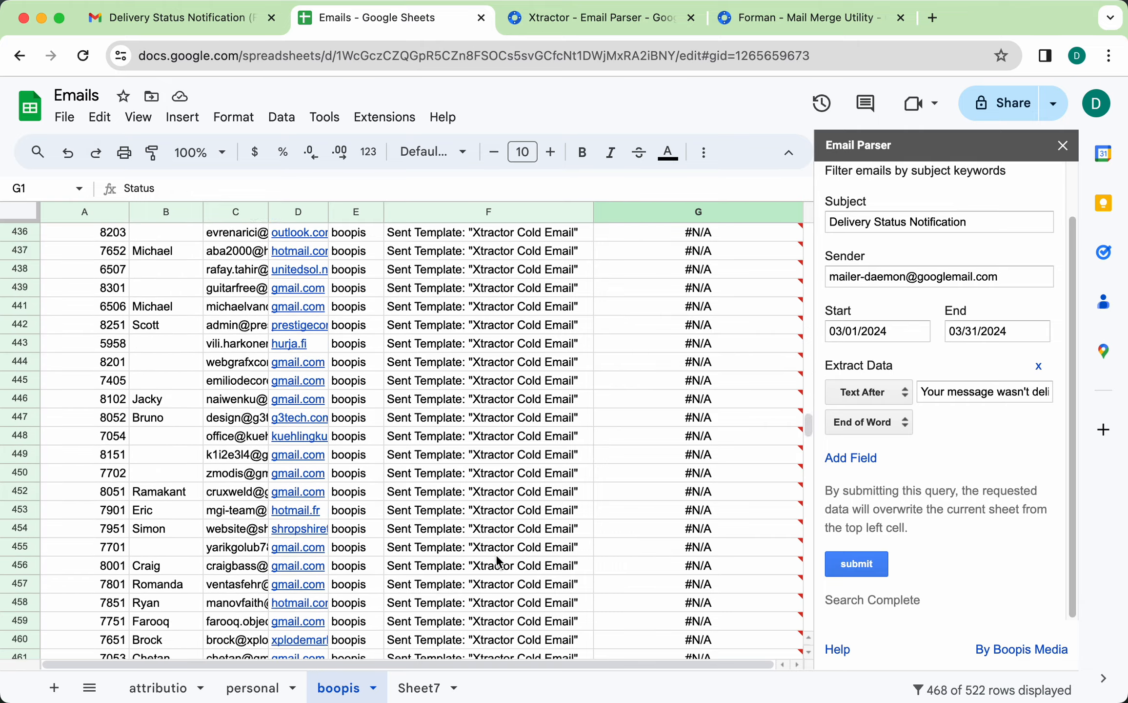